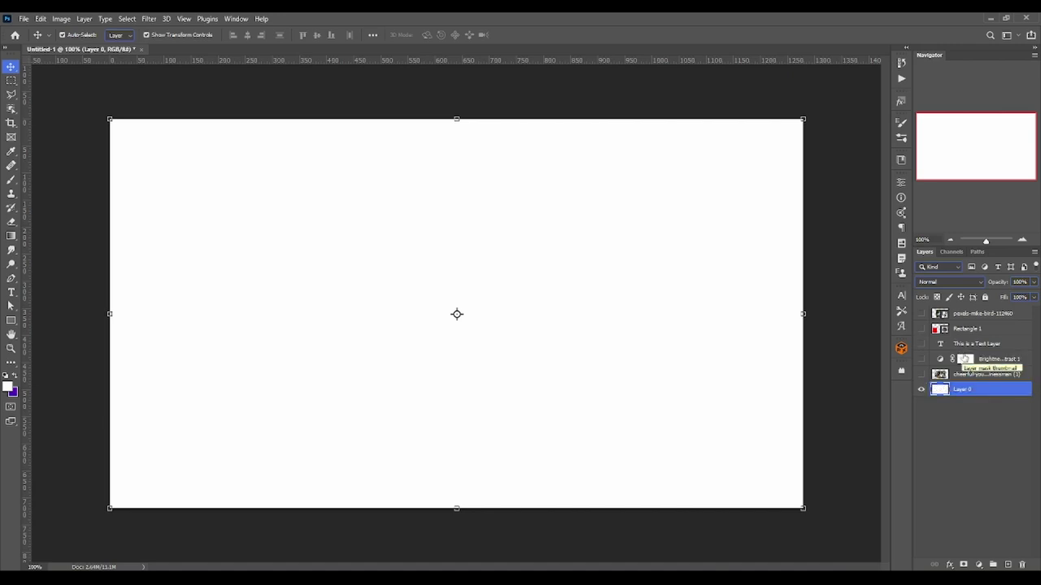
Step: Make the businessman photo and the white Layer 0 visible, checking the photo on and off
left_click(921, 374)
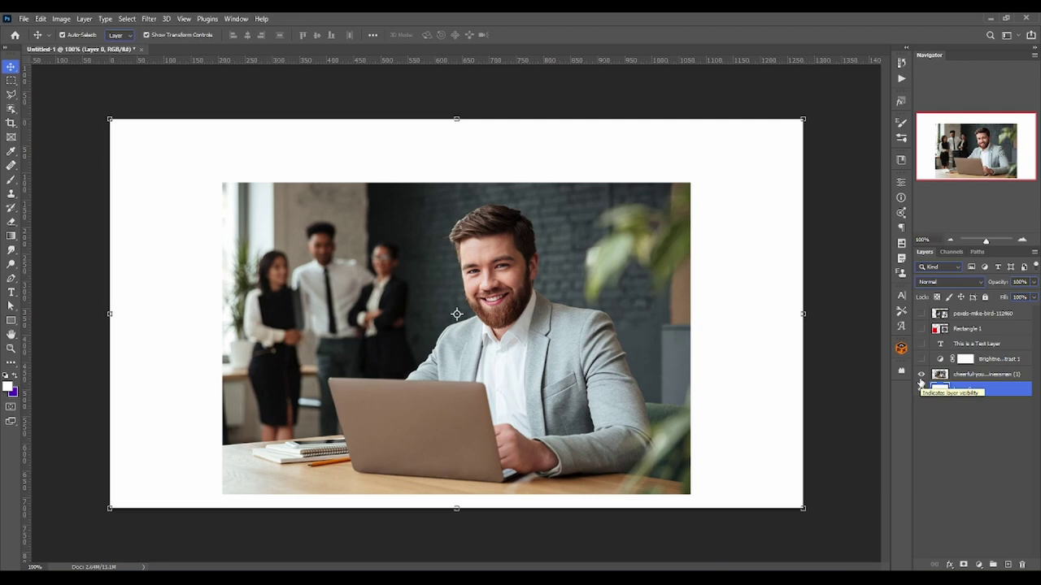
left_click(920, 387)
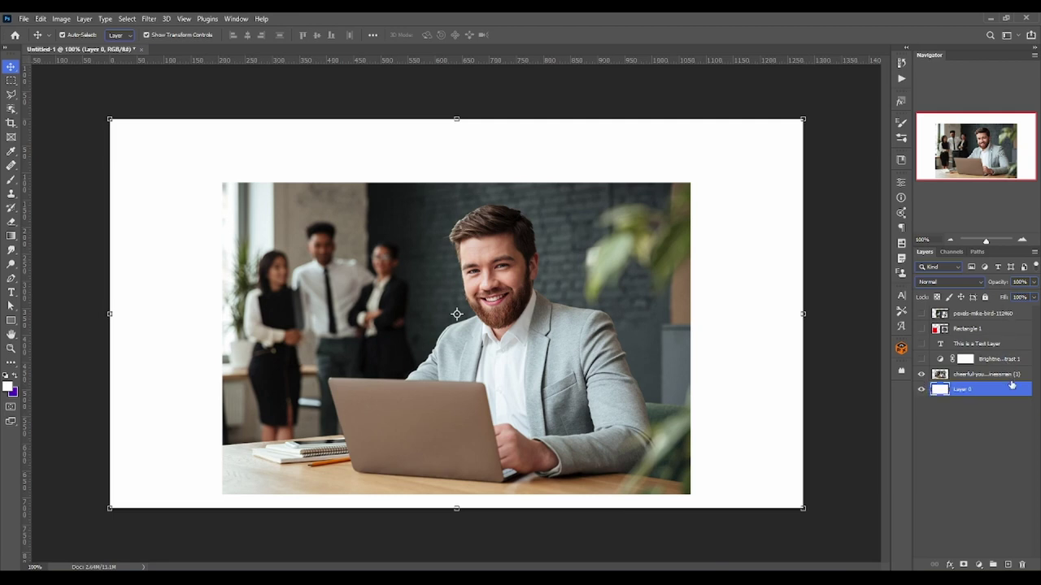
left_click(1010, 380)
left_click(1005, 394)
left_click(939, 376)
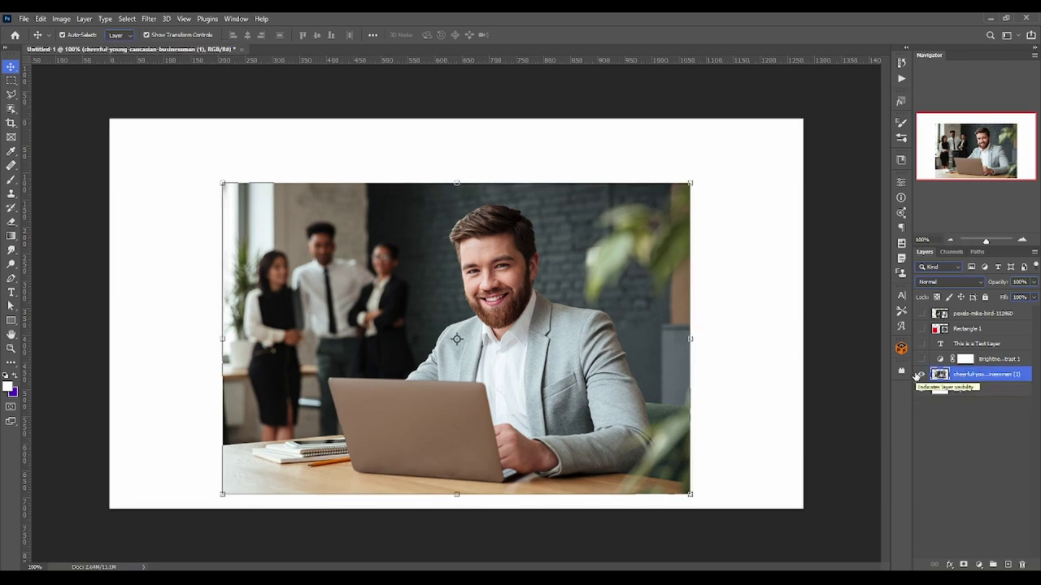
left_click(920, 376)
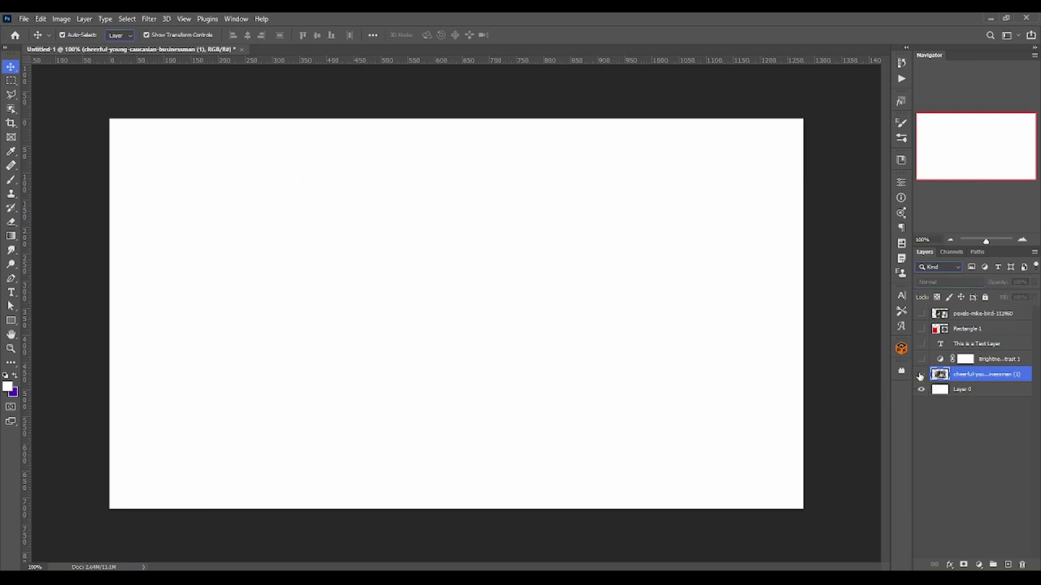
left_click(920, 375)
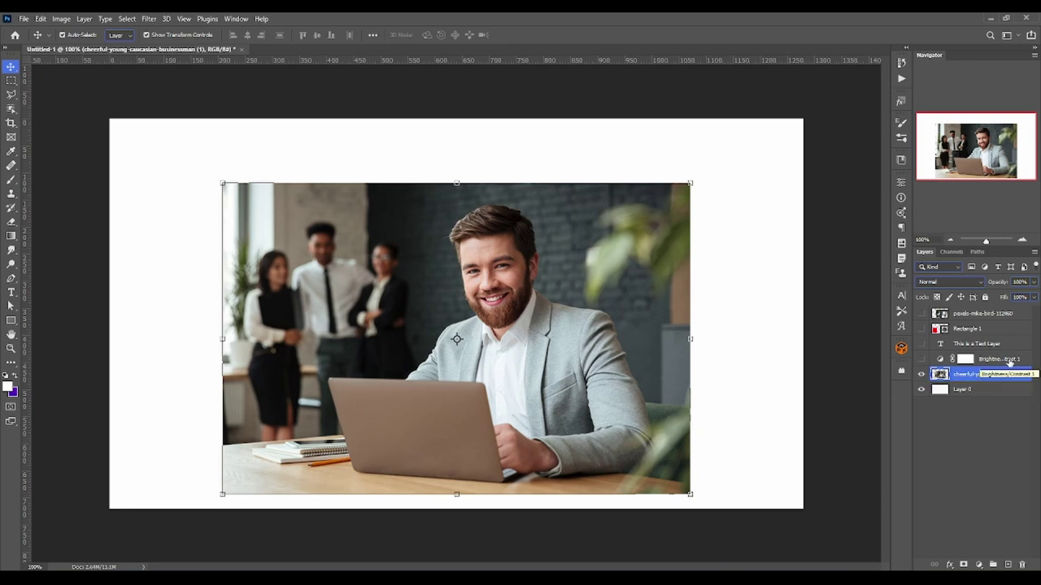
Step: Compare the photo with Brightness/Contrast 1 on and off, leaving it hidden
left_click(1009, 362)
left_click(921, 359)
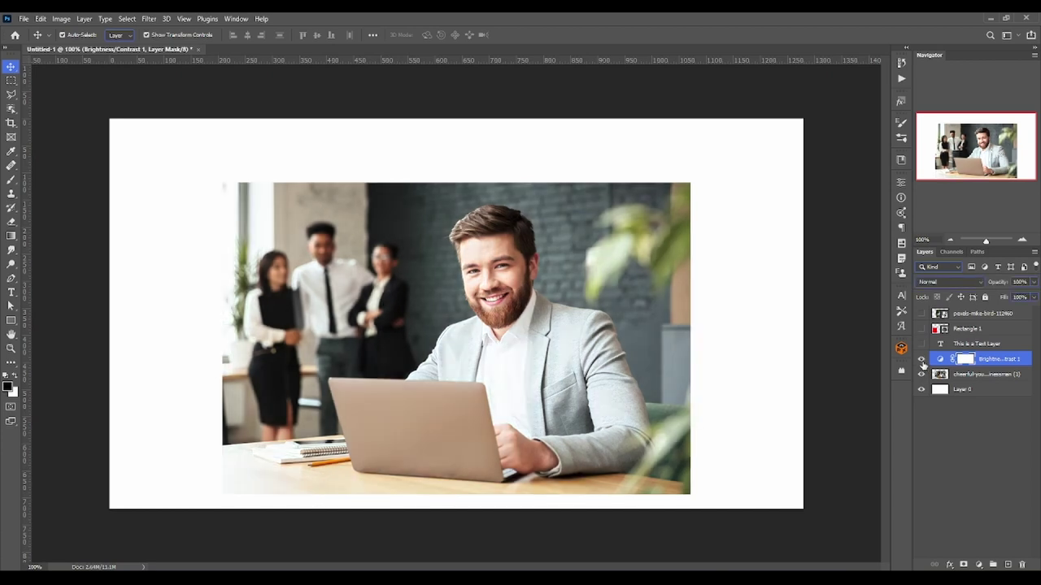
left_click(921, 359)
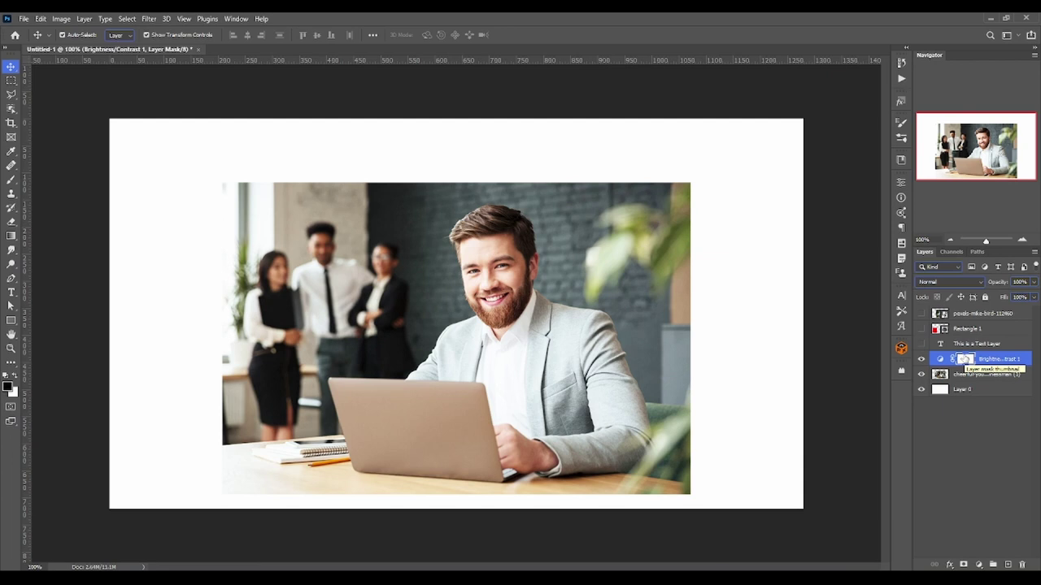
left_click(922, 360)
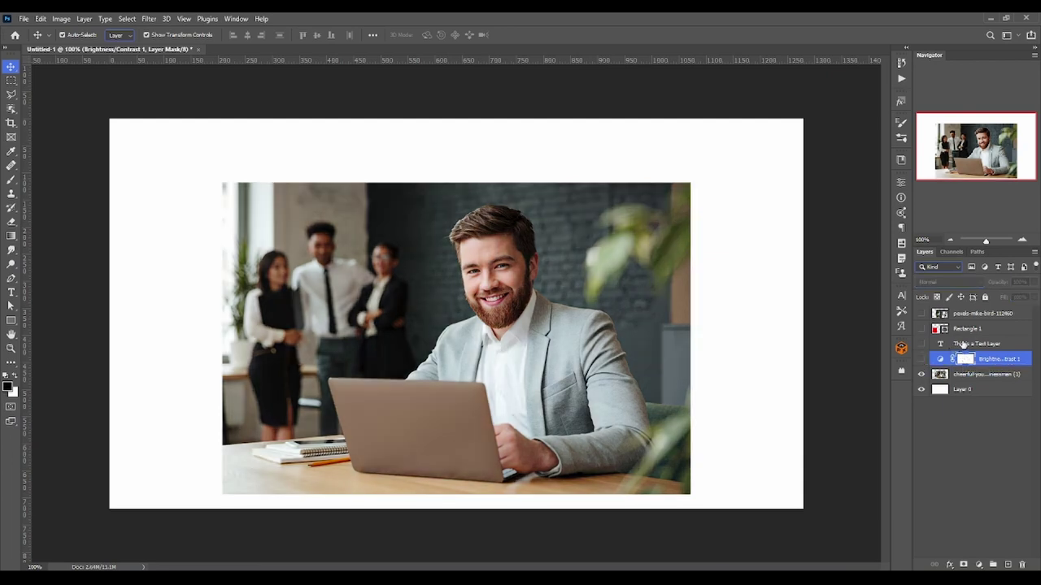
Step: Show the red 'This is a Text Layer' headline and the red Rectangle 1 layer
left_click(962, 345)
left_click(922, 344)
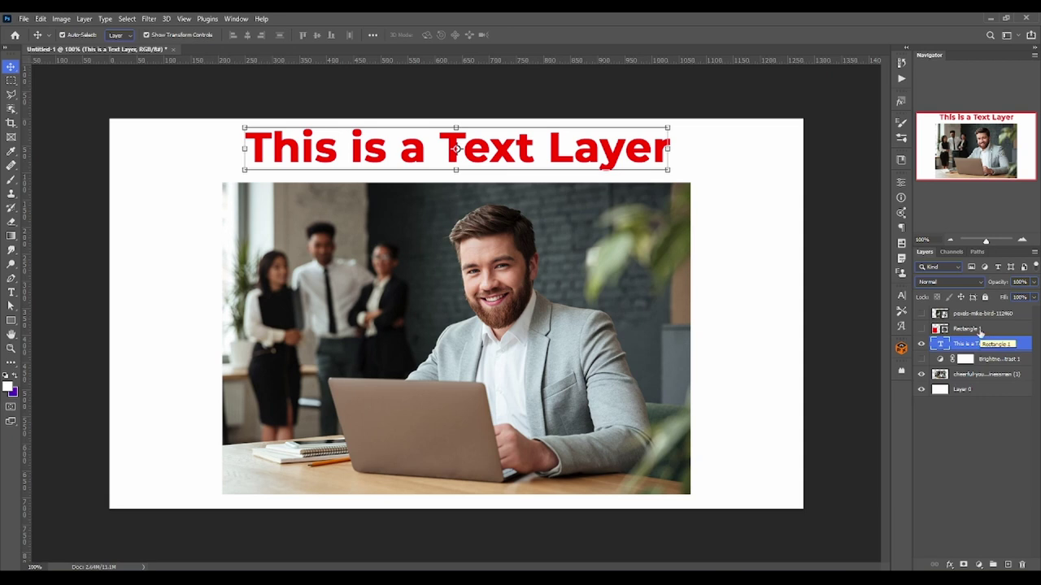
left_click(980, 329)
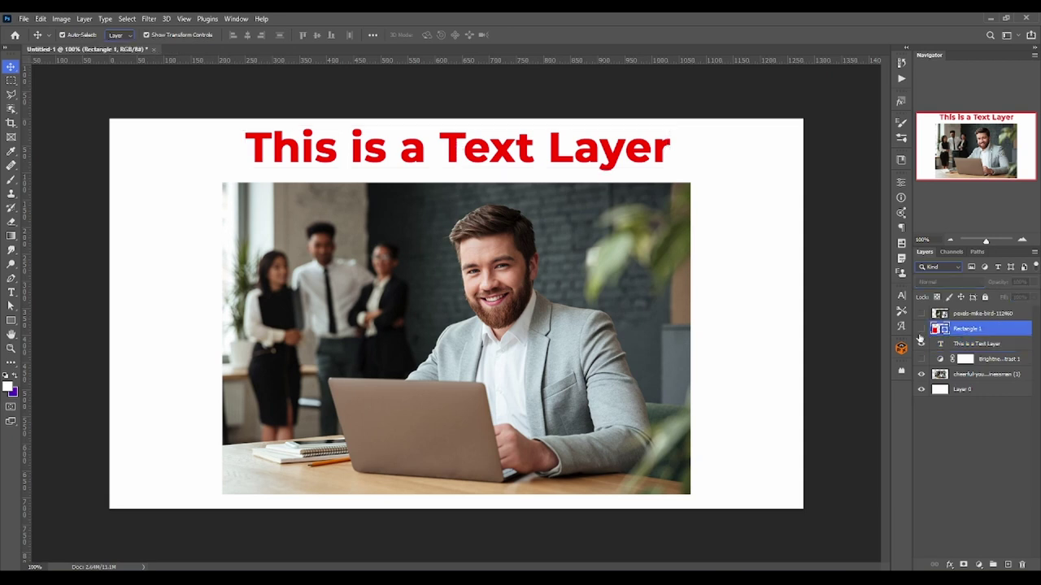
left_click(921, 329)
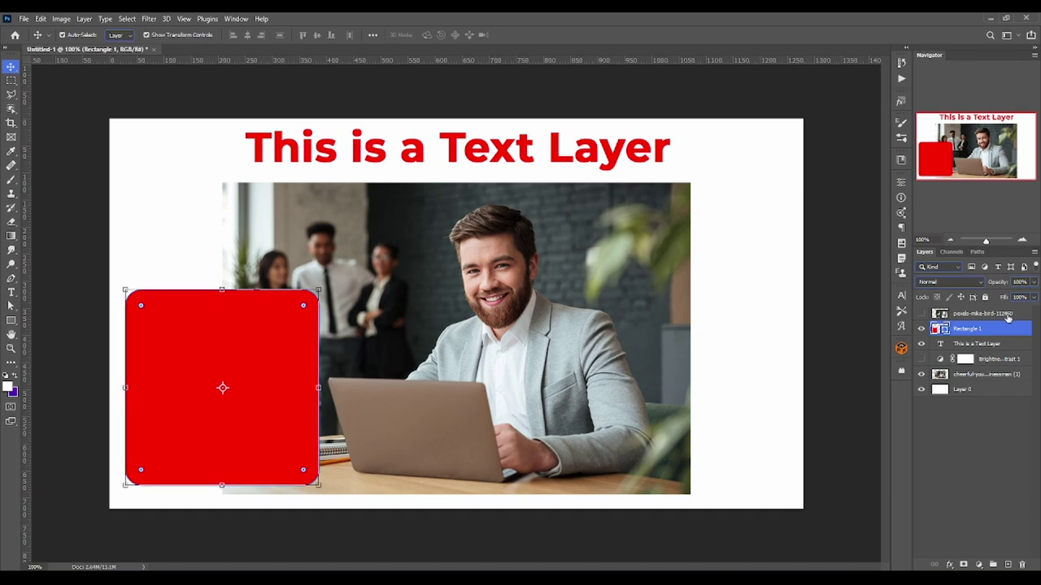
Step: Toggle the pexels-mike-bird car photo on and off to compare, ending hidden
left_click(1006, 314)
left_click(922, 314)
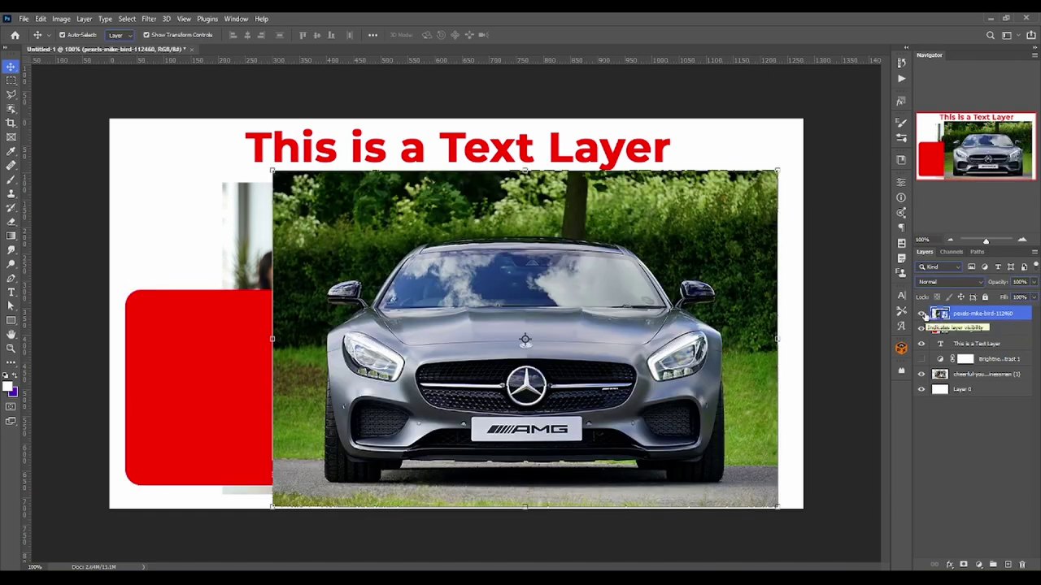
left_click(922, 314)
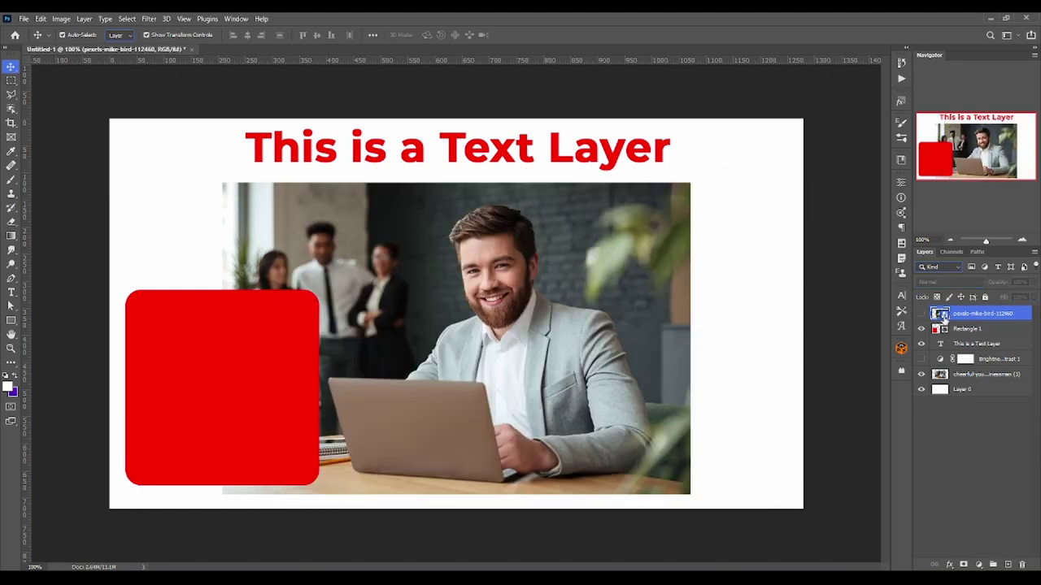
left_click(922, 314)
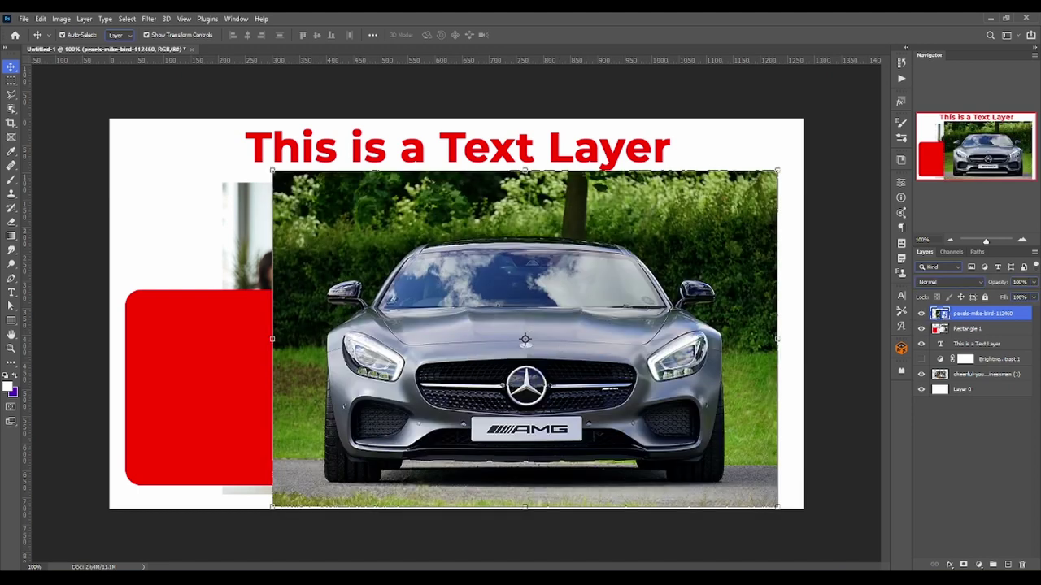
left_click(921, 315)
Step: Hide the headline, Rectangle 1 and car photo together by dragging down the top five eye icons
left_click(977, 381)
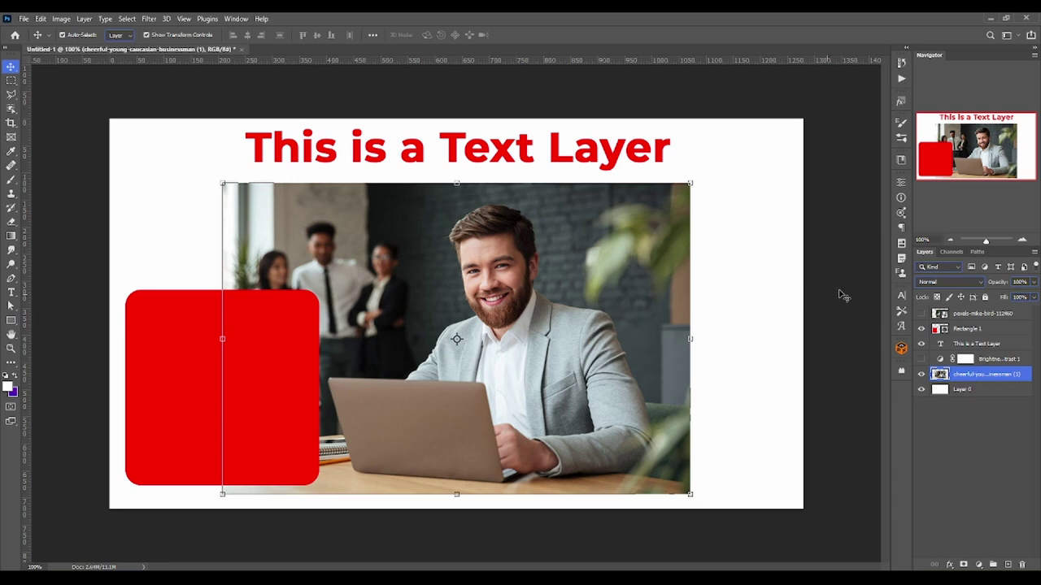
left_click(921, 313)
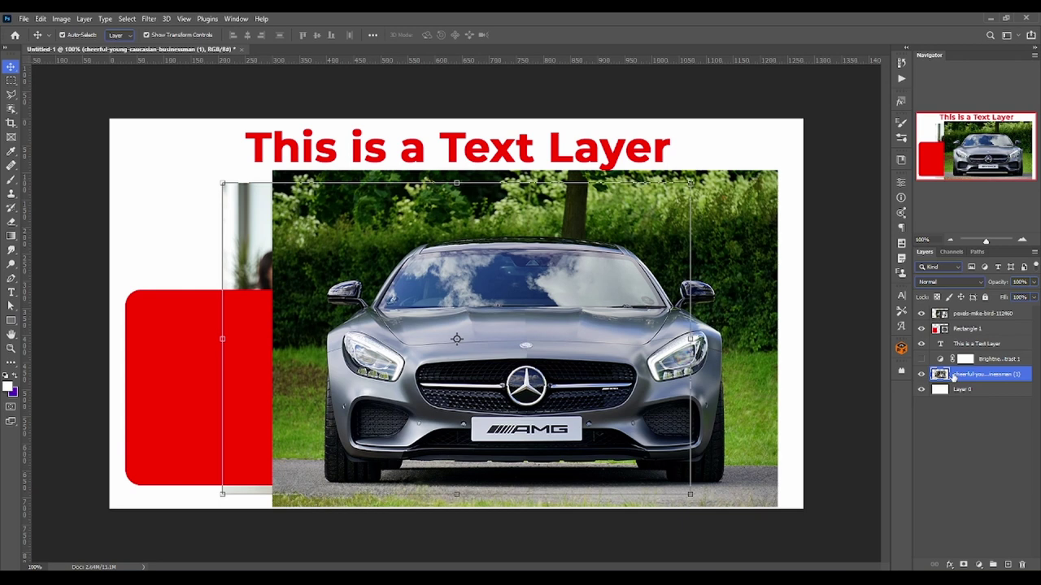
left_click(997, 317)
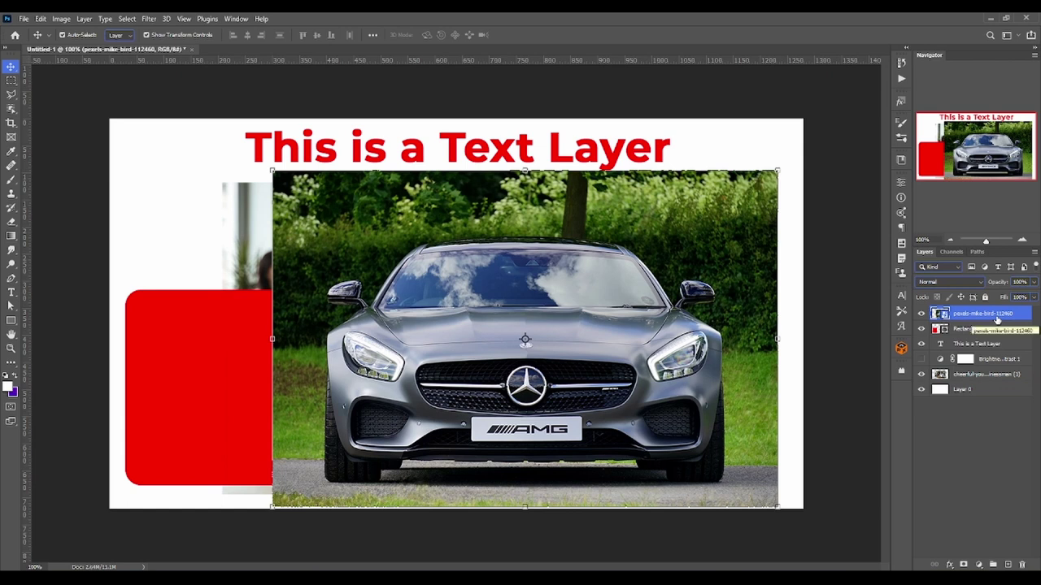
left_click_drag(922, 314, 923, 375)
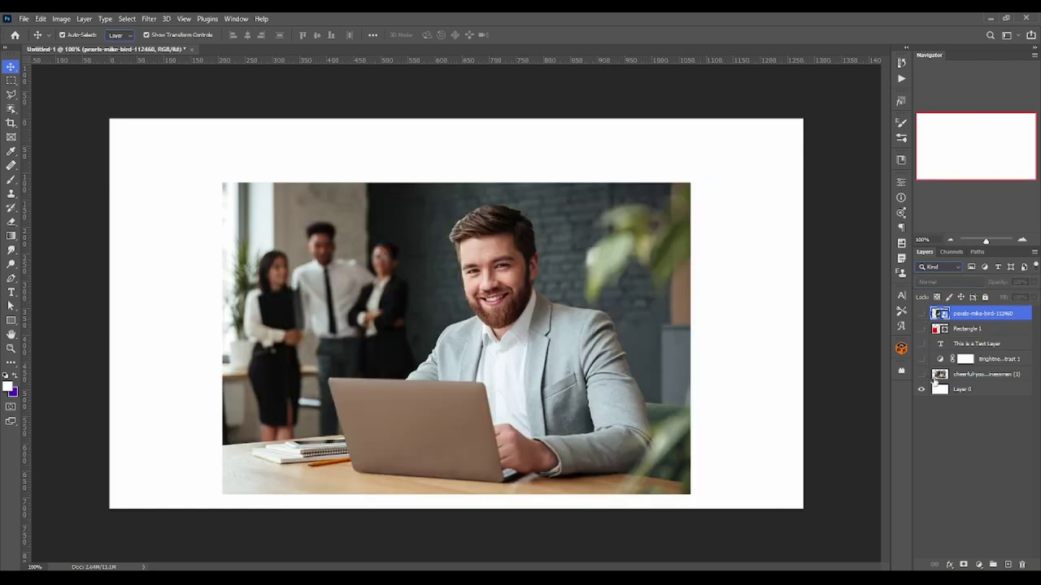
Step: Select Layer 0 and set up a 489 px Brush with 30% hardness
left_click(1007, 390)
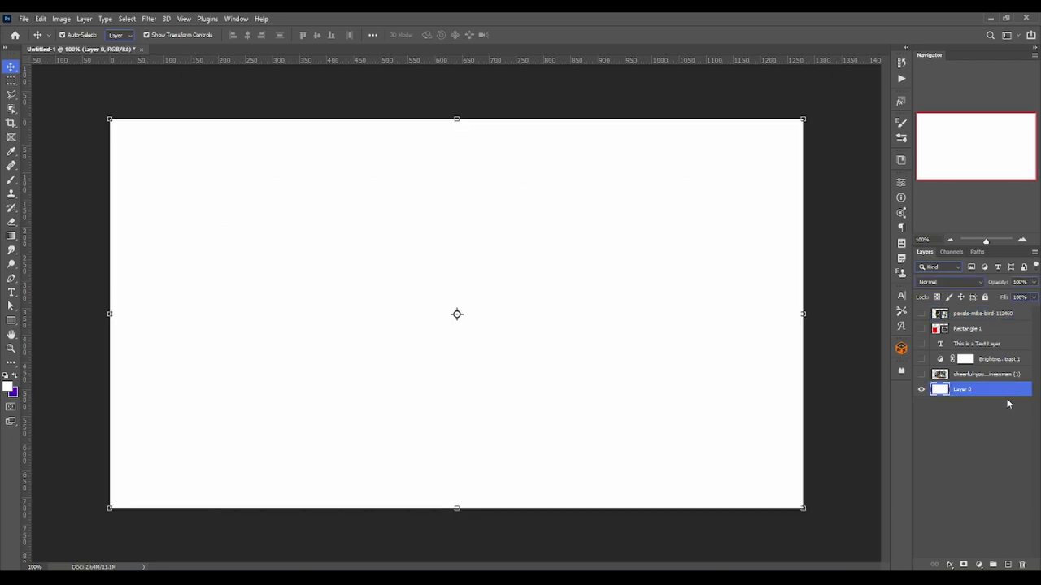
left_click(11, 180)
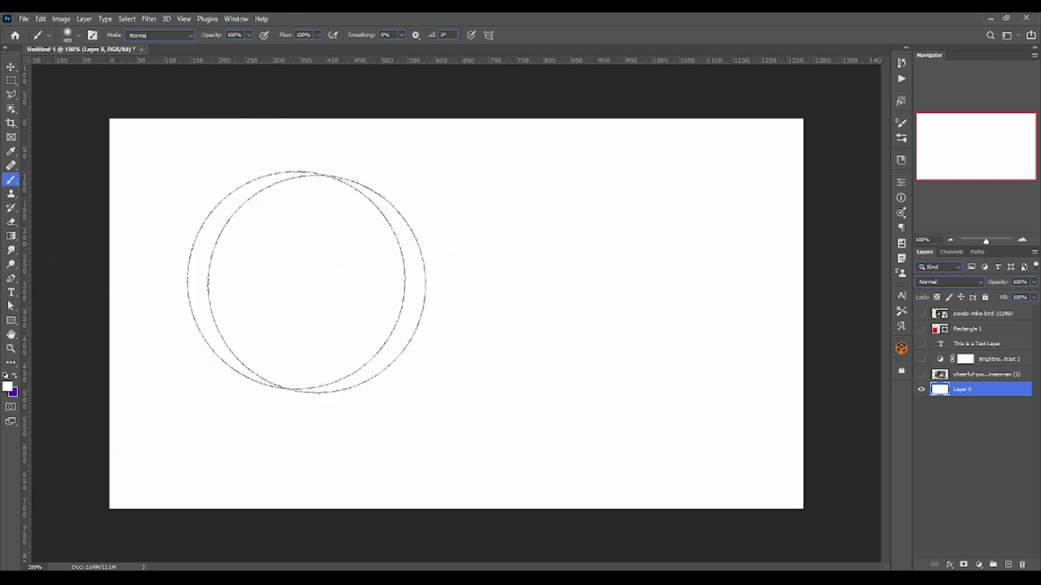
right_click(357, 99)
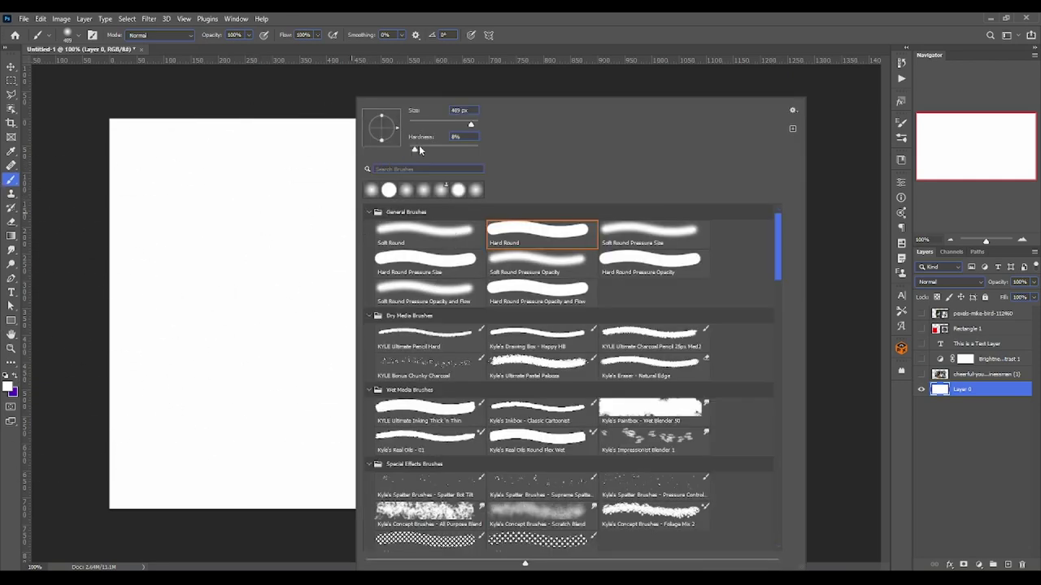
left_click_drag(419, 145, 434, 145)
left_click(112, 190)
right_click(228, 190)
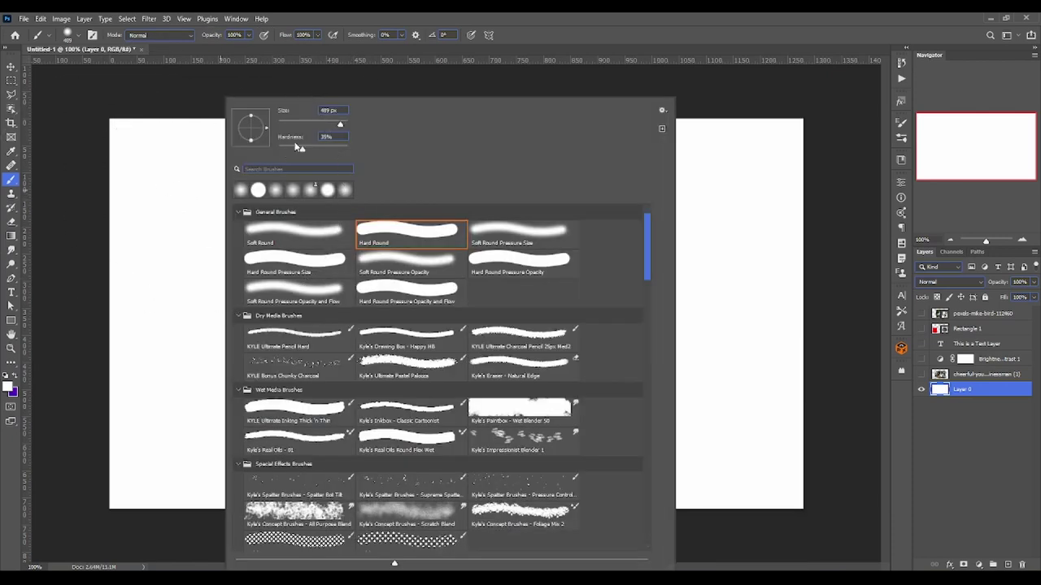
key("Return")
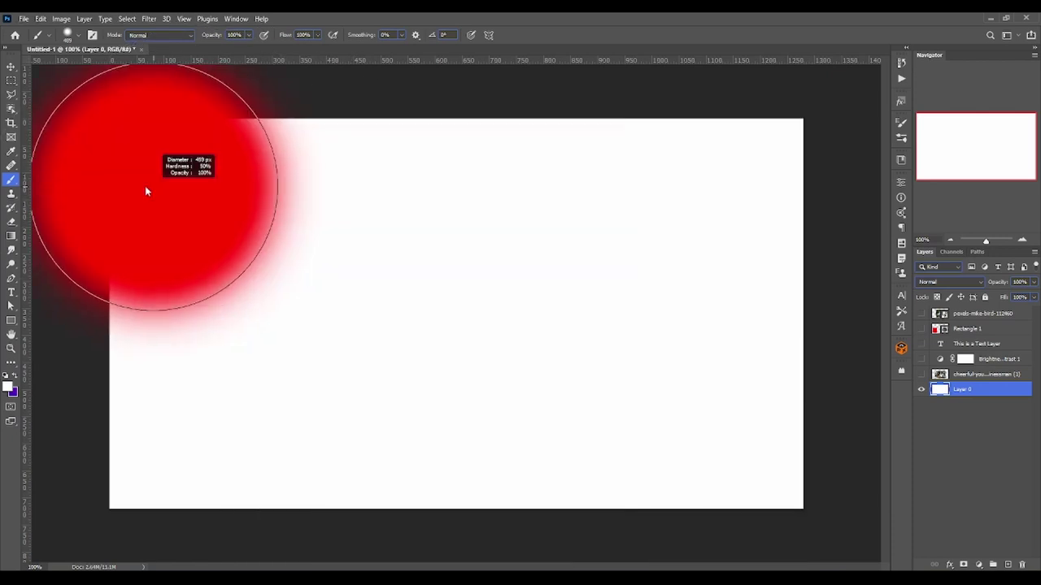
left_click(8, 389)
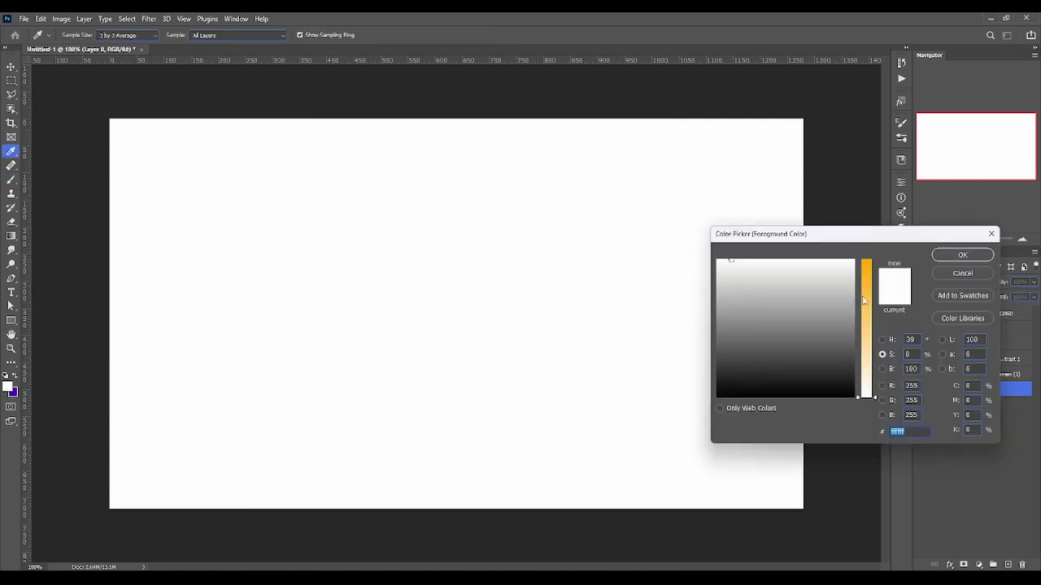
Step: Set the foreground to pure red and paint the whole Layer 0 canvas red
left_click_drag(866, 329, 866, 260)
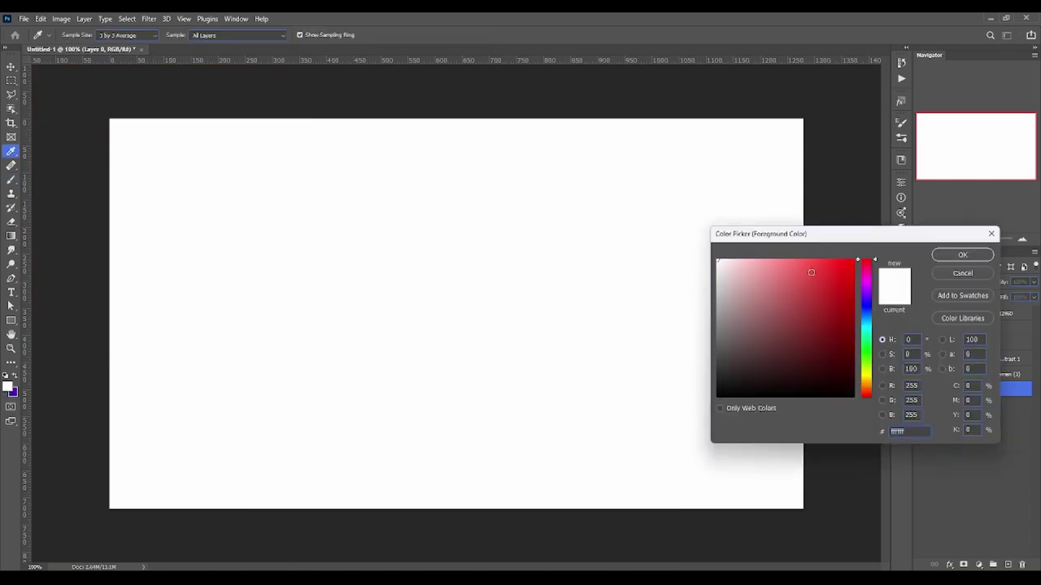
left_click(854, 260)
left_click(975, 255)
mouse_move(569, 227)
left_mouse_down()
mouse_move(35, 209)
mouse_move(70, 325)
mouse_move(709, 453)
mouse_move(919, 260)
left_mouse_up()
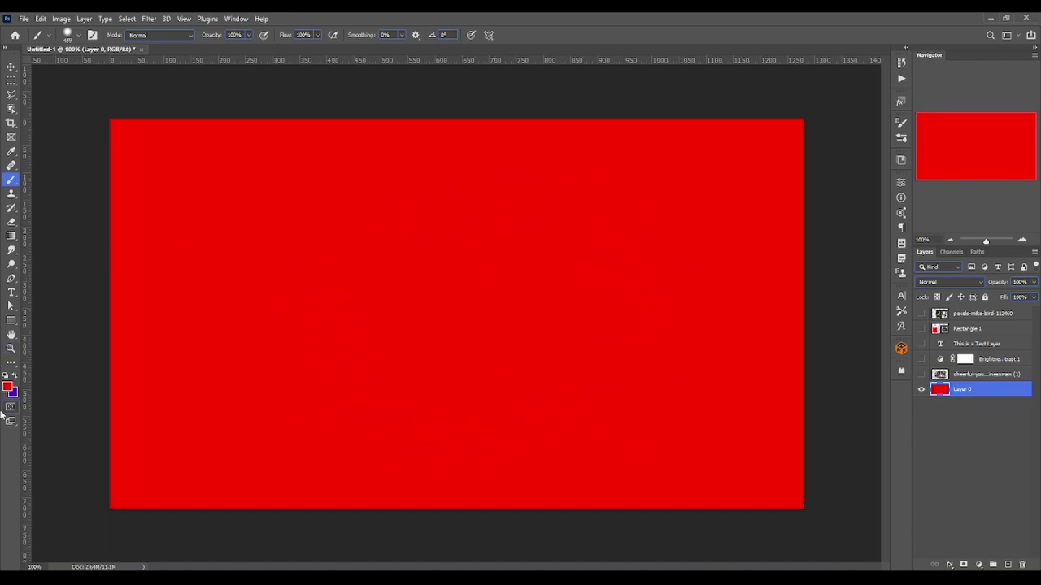
Step: Change the foreground colour to light pink ff7878
left_click(8, 387)
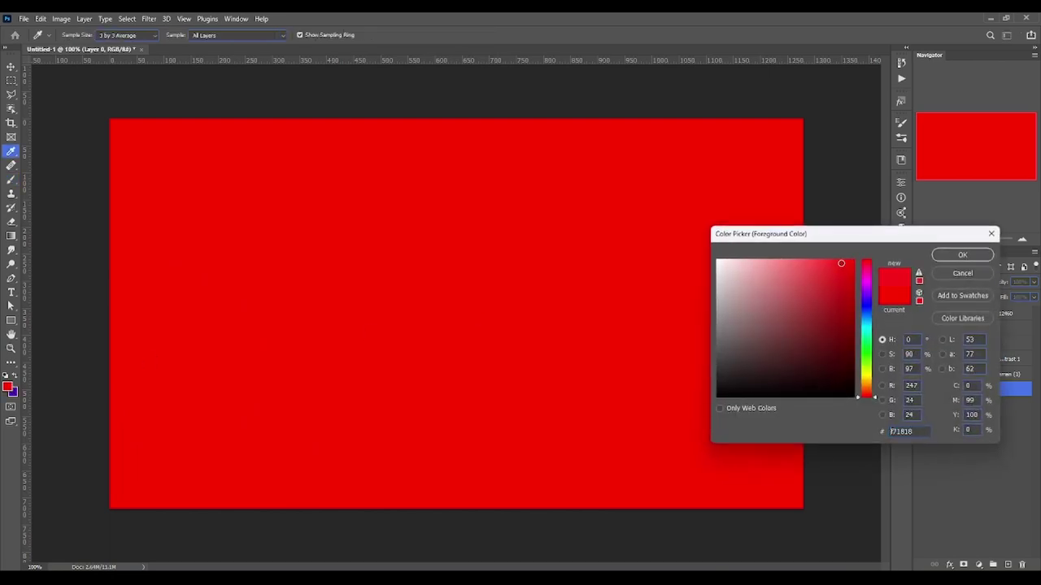
left_click_drag(846, 264, 783, 262)
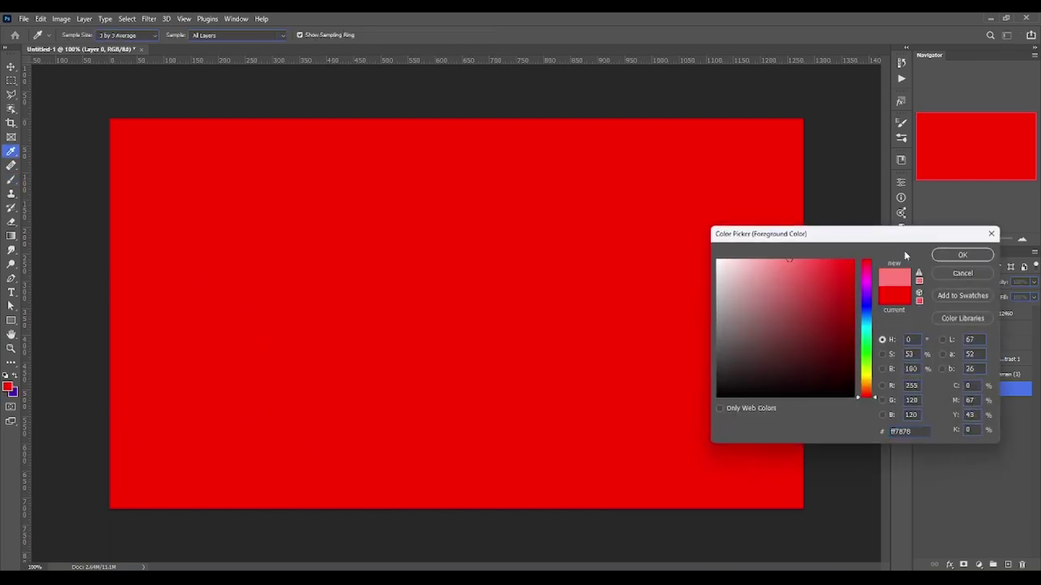
left_click(962, 254)
right_click(386, 294)
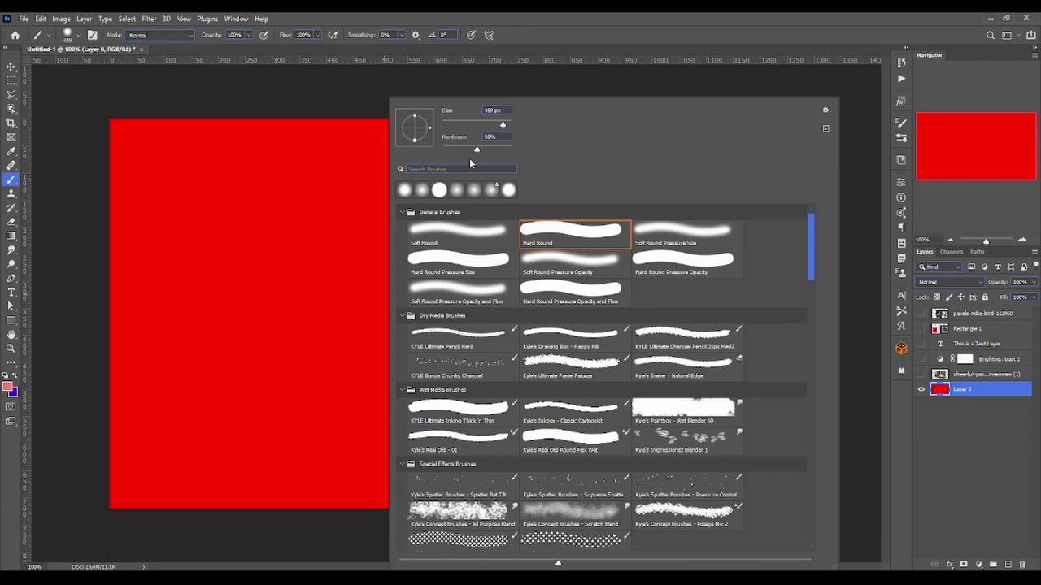
Step: Set the brush to 0% hardness, enlarge it, and dab a soft pink glow at the canvas centre
left_click_drag(475, 151, 444, 151)
key("Return")
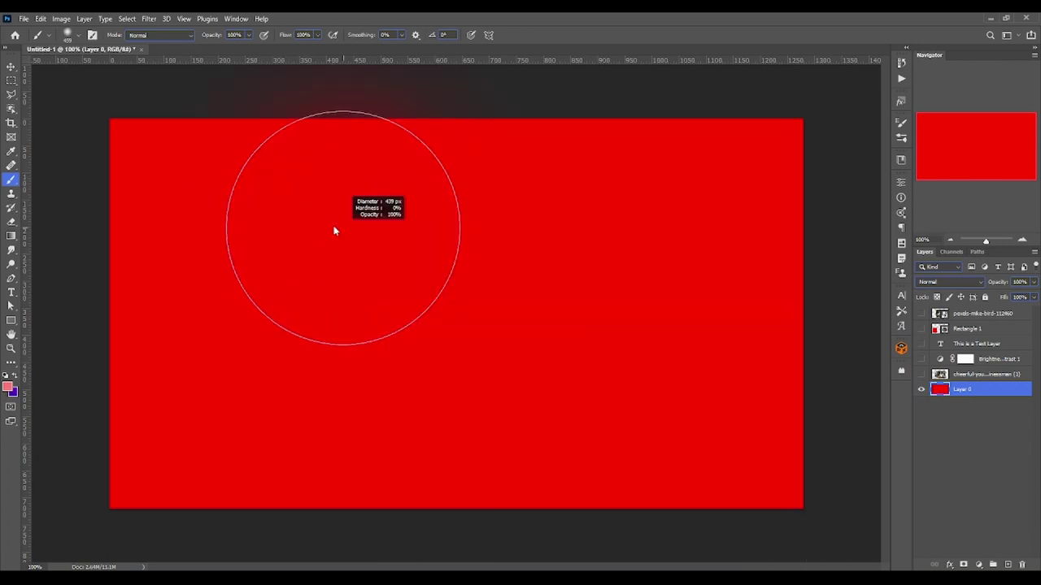
left_click_drag(413, 233, 469, 262)
left_click_drag(426, 297, 512, 291)
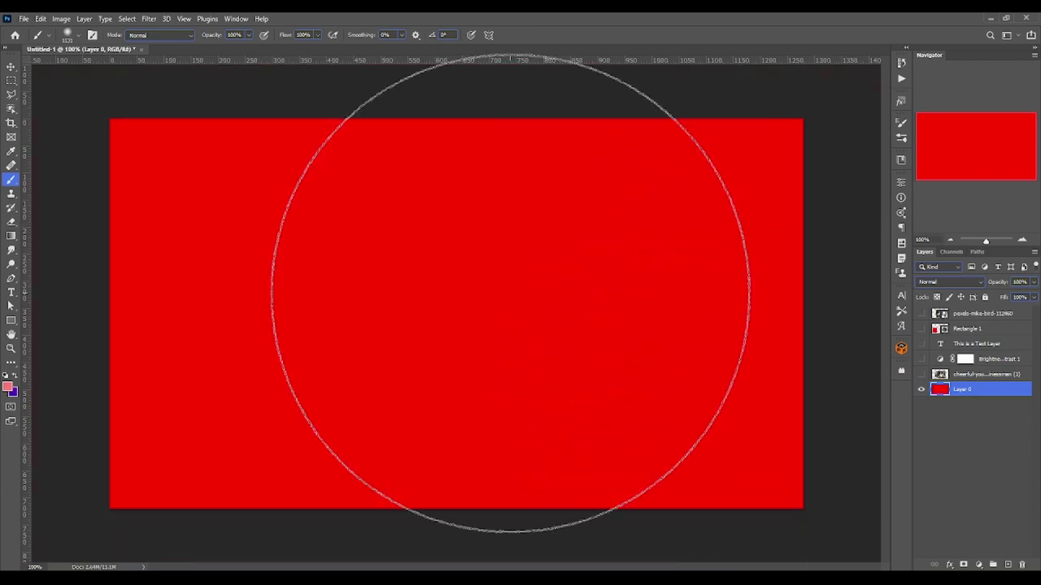
left_click(453, 305)
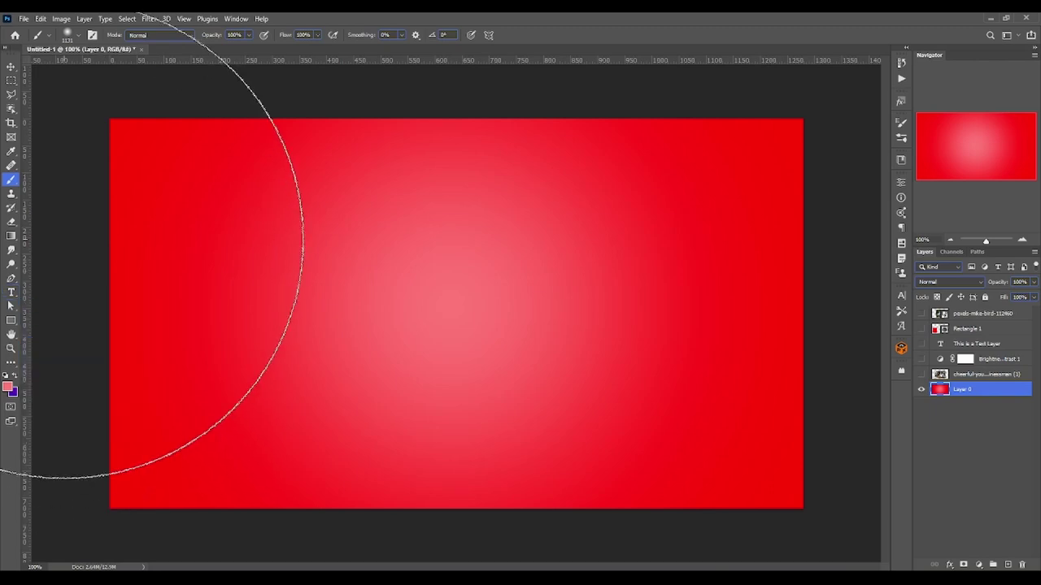
left_click_drag(418, 293, 254, 307)
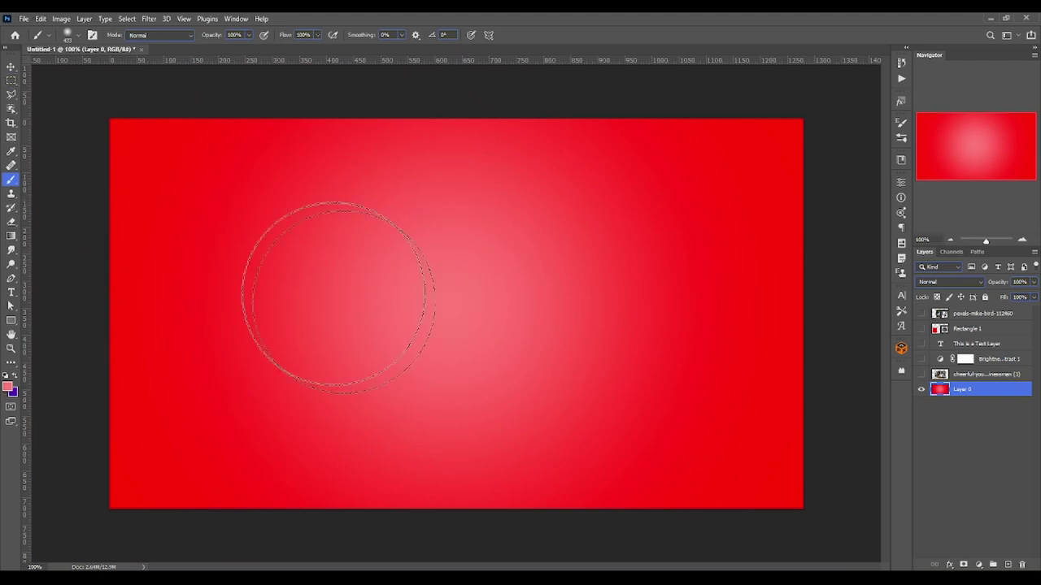
left_click(11, 94)
Step: Lasso a curved wave in the lower left, paint it solid purple, and deselect
left_click(73, 105)
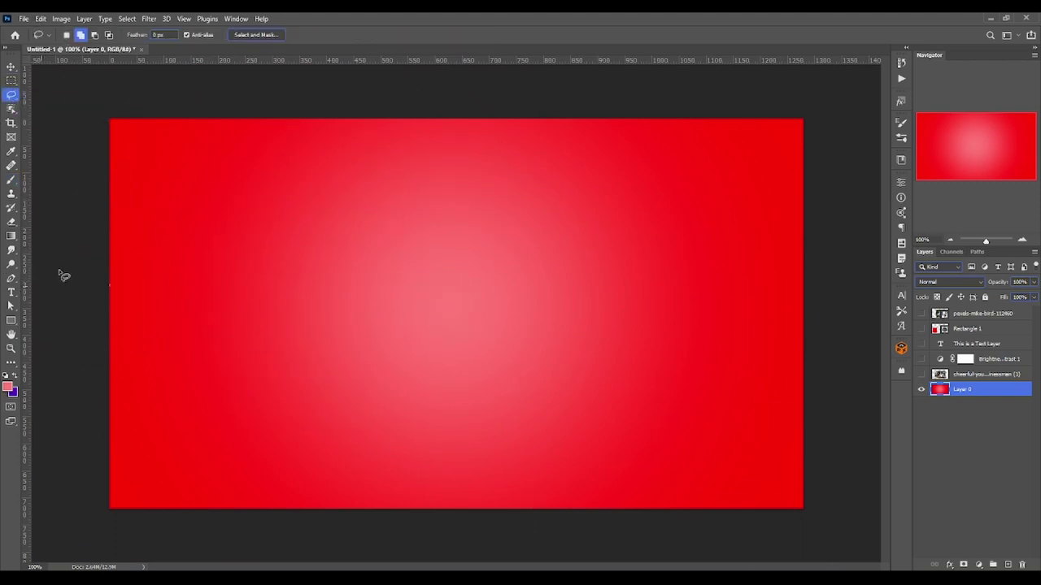
mouse_move(63, 274)
left_mouse_down()
mouse_move(279, 354)
mouse_move(455, 499)
mouse_move(218, 535)
mouse_move(114, 216)
left_mouse_up()
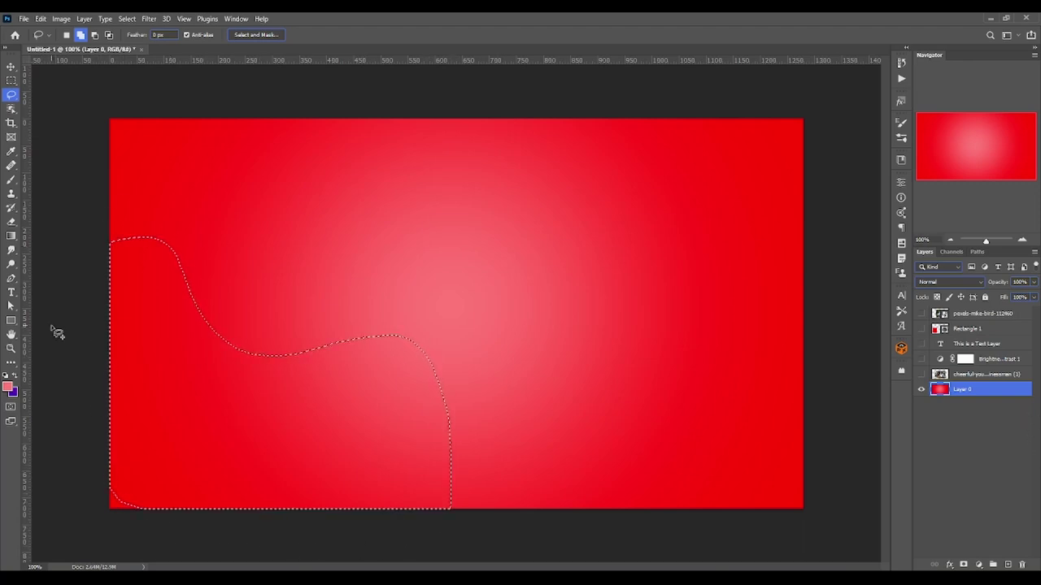
left_click(12, 179)
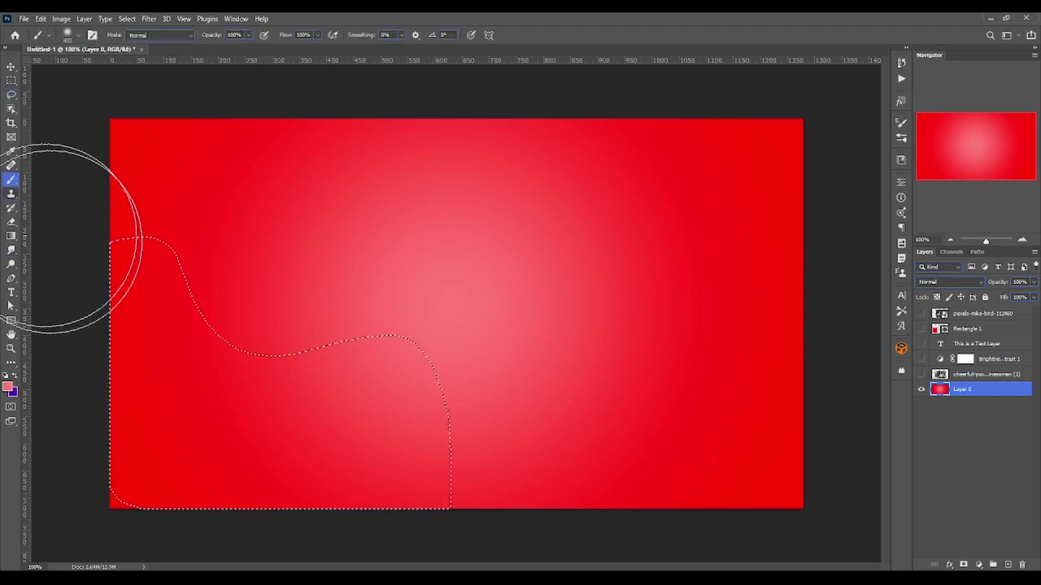
left_click(17, 376)
left_click_drag(146, 342, 439, 394)
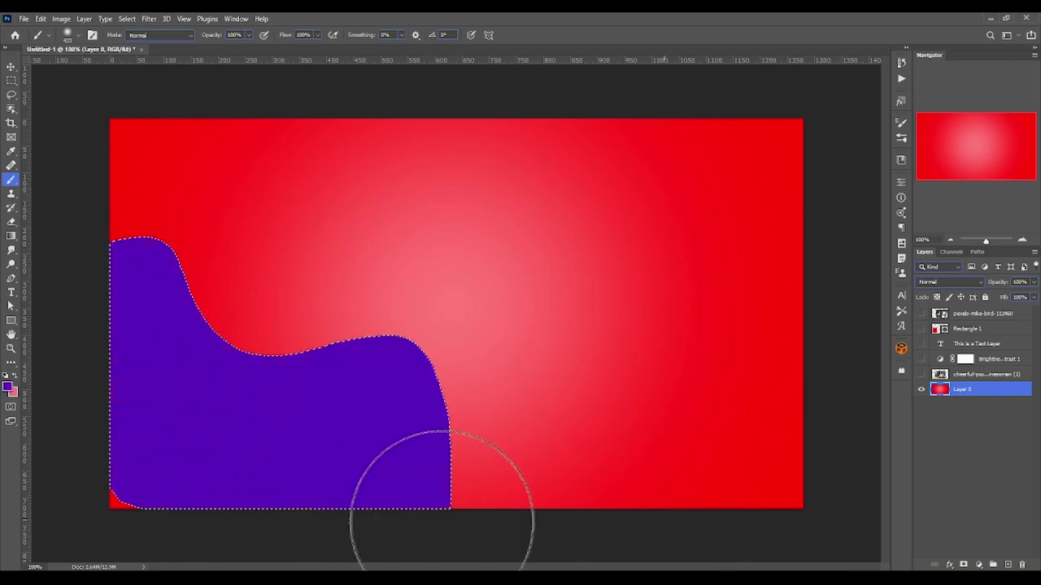
key("ctrl+d")
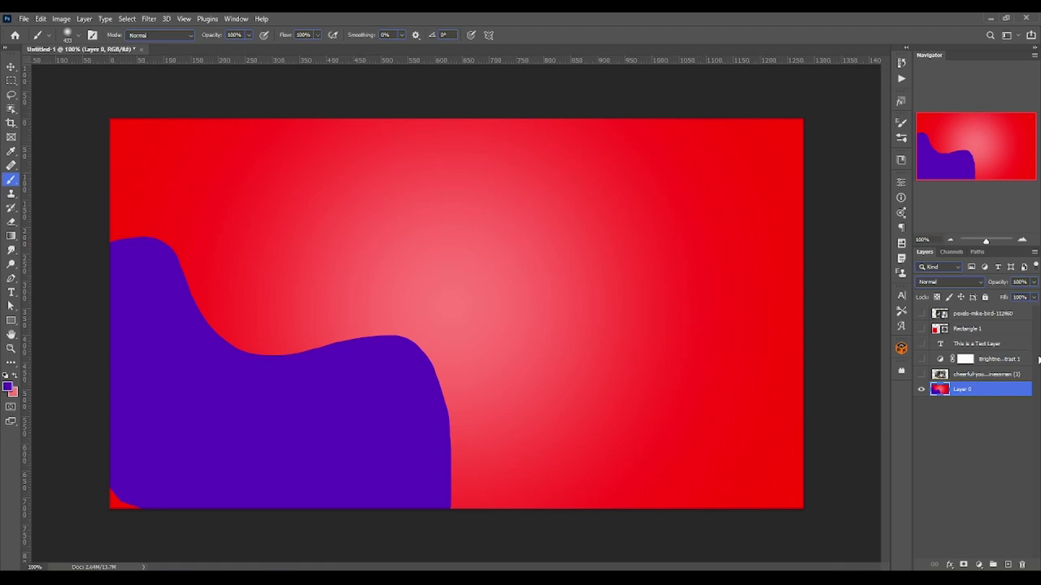
Step: Hide Layer 0, paint a new Layer 1 solid red, and add a soft pink centre glow on new Layer 2
left_click(921, 389)
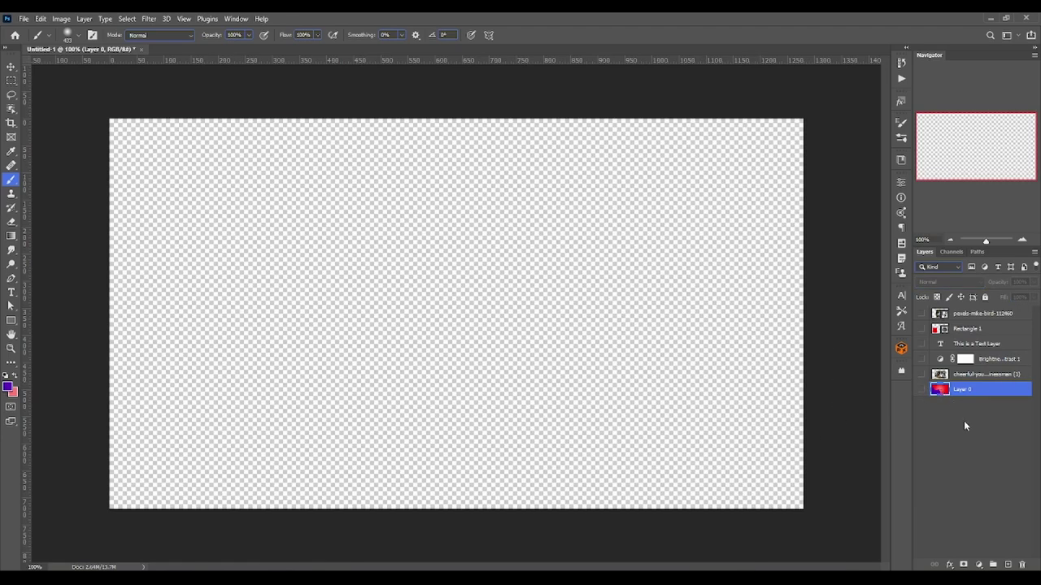
left_click(1008, 564)
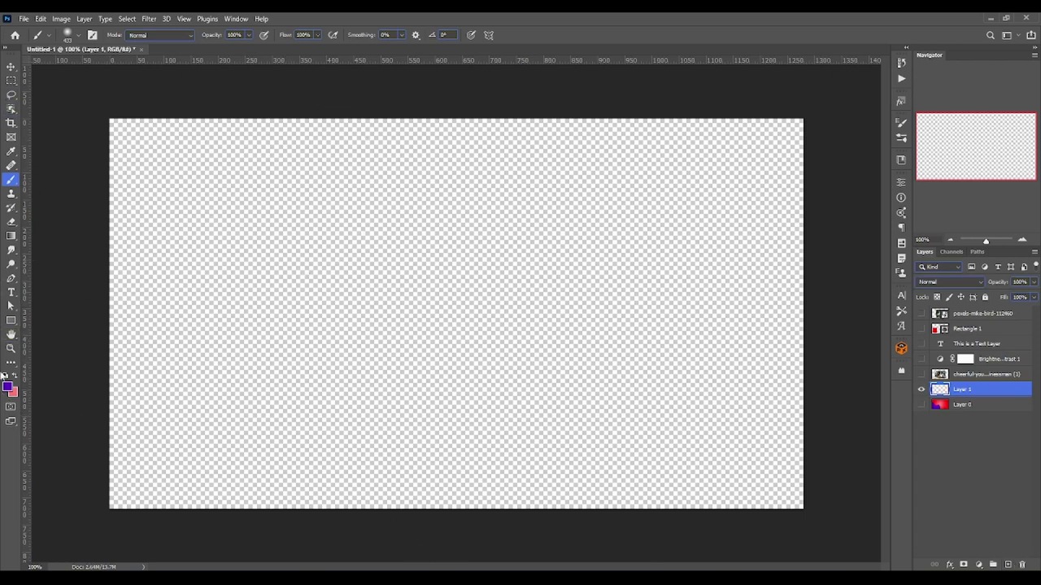
left_click(8, 388)
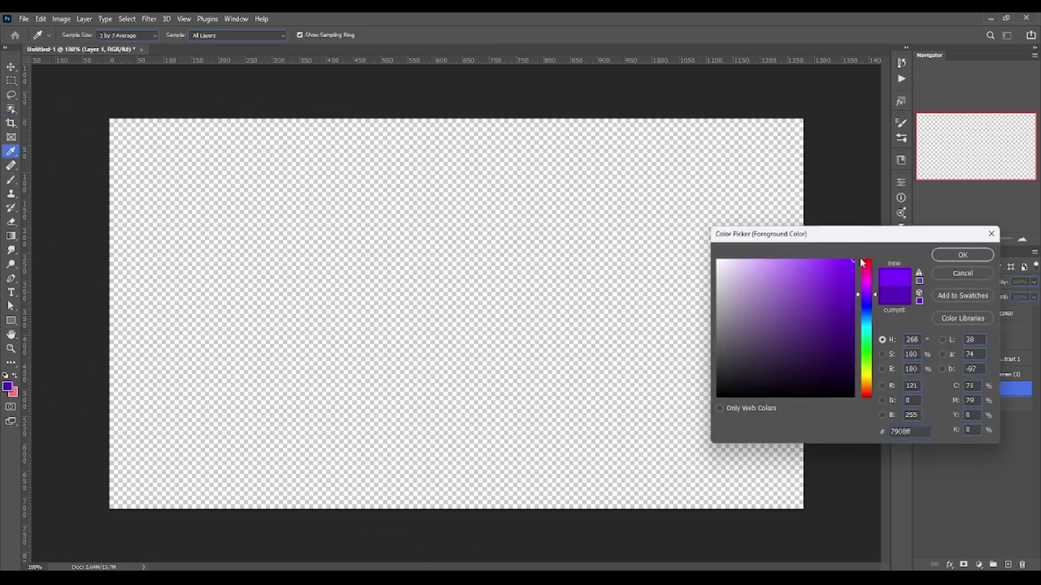
left_click(861, 262)
left_click(962, 254)
mouse_move(114, 187)
left_mouse_down()
mouse_move(790, 70)
mouse_move(57, 211)
mouse_move(976, 144)
mouse_move(32, 326)
mouse_move(860, 302)
mouse_move(803, 408)
mouse_move(399, 500)
mouse_move(707, 488)
left_mouse_up()
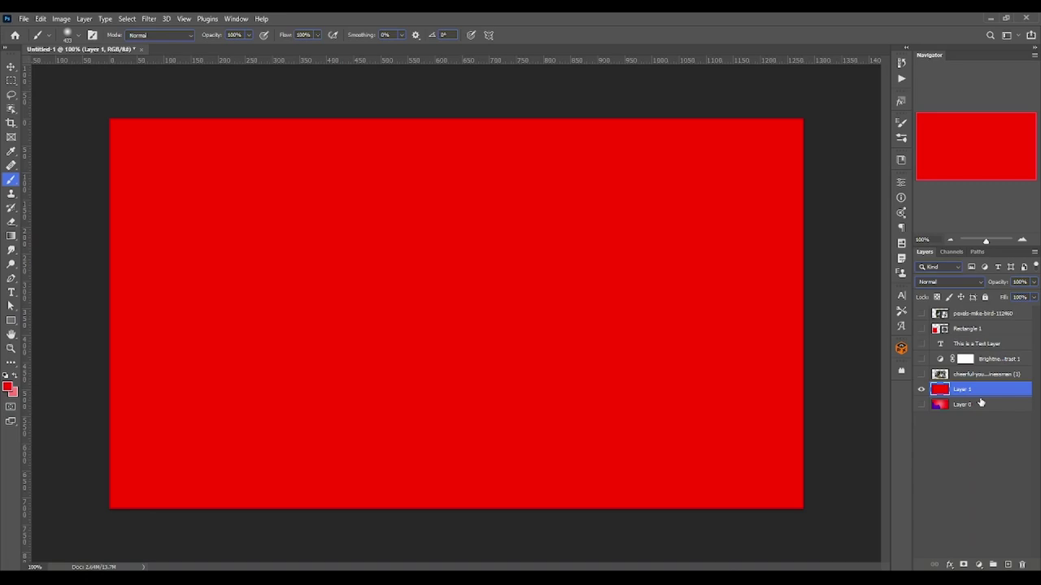
left_click(1009, 565)
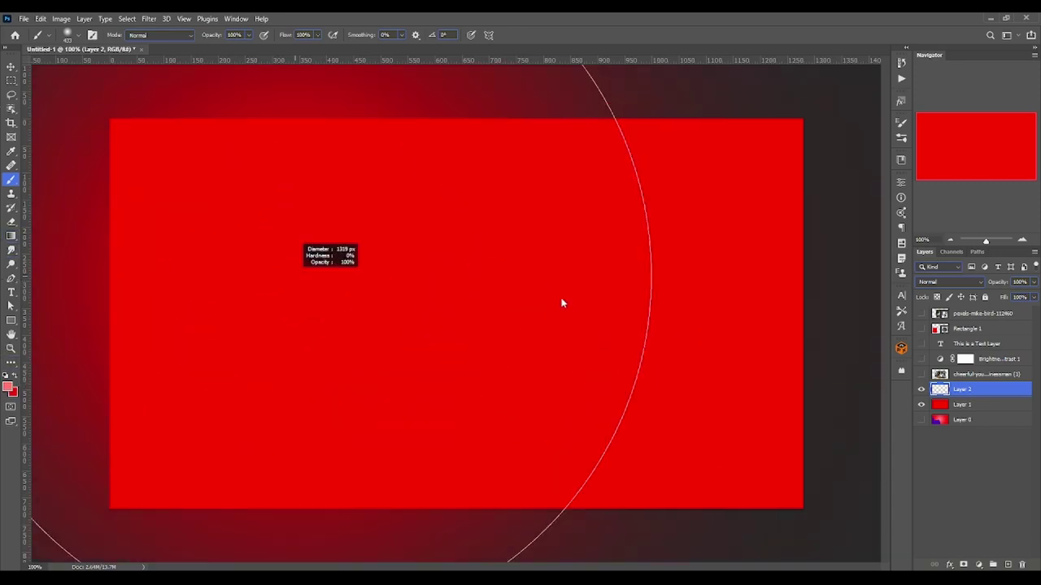
left_click(455, 317)
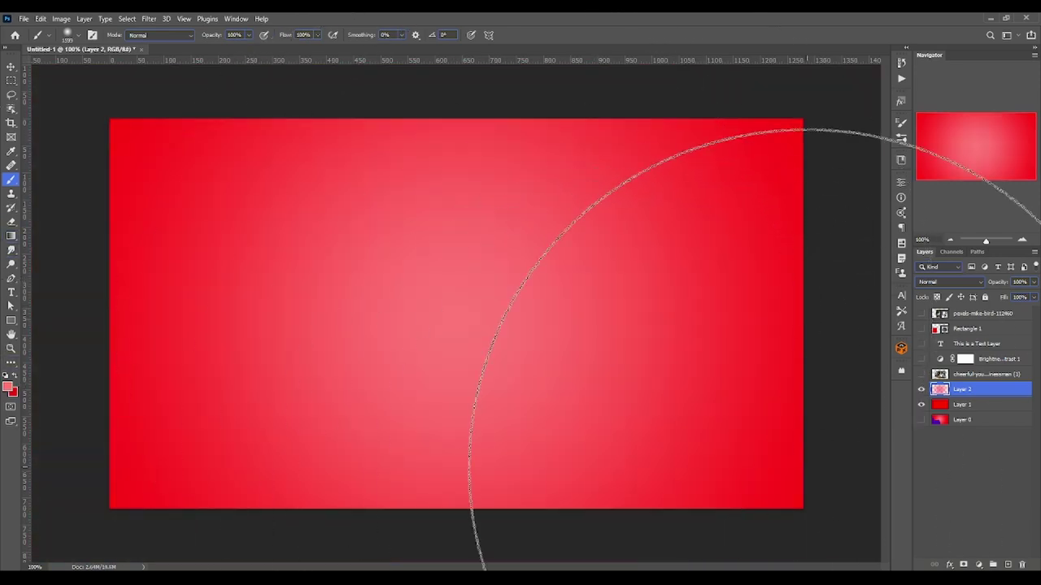
Step: Add a new Layer 3 and change the foreground colour from pink to blue
left_click(1007, 564)
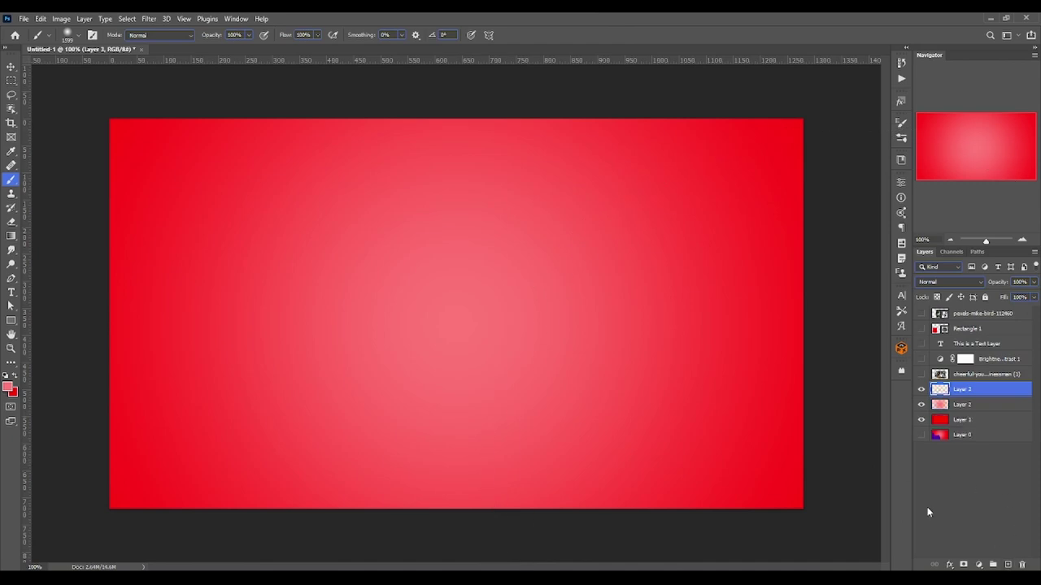
left_click(9, 387)
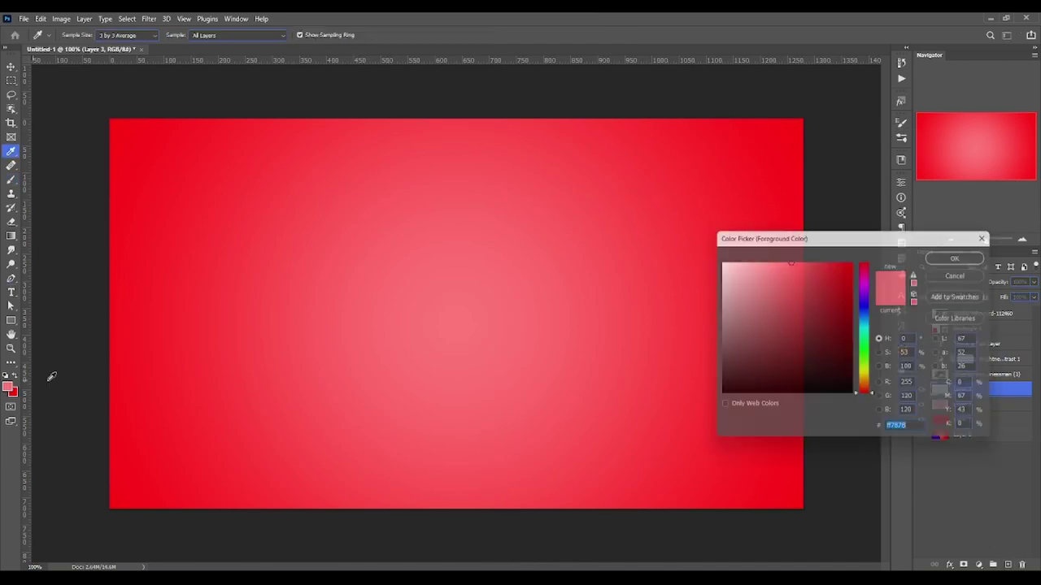
left_click(866, 275)
left_click_drag(866, 277, 866, 306)
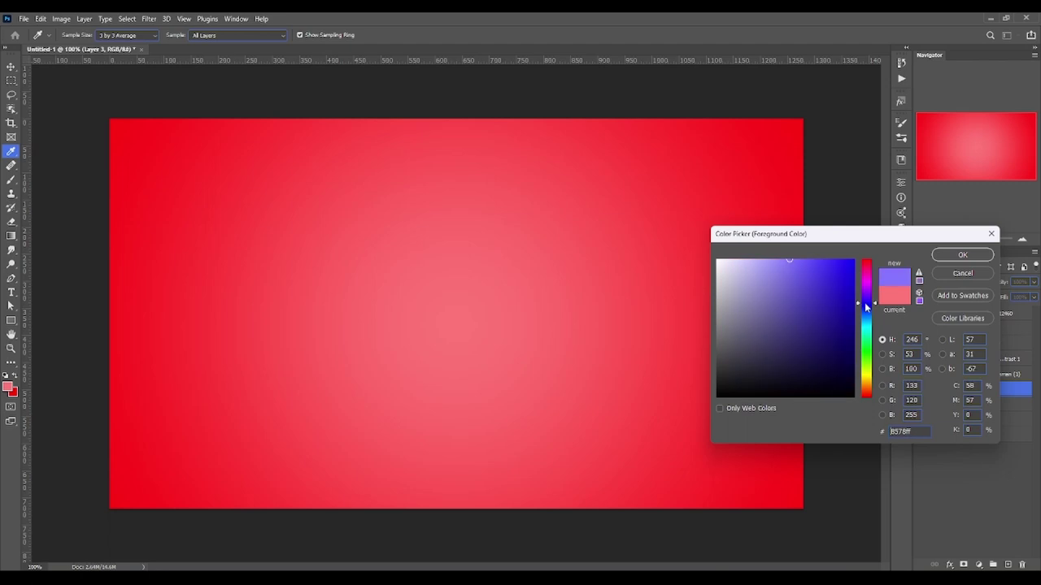
left_click(962, 254)
key("b")
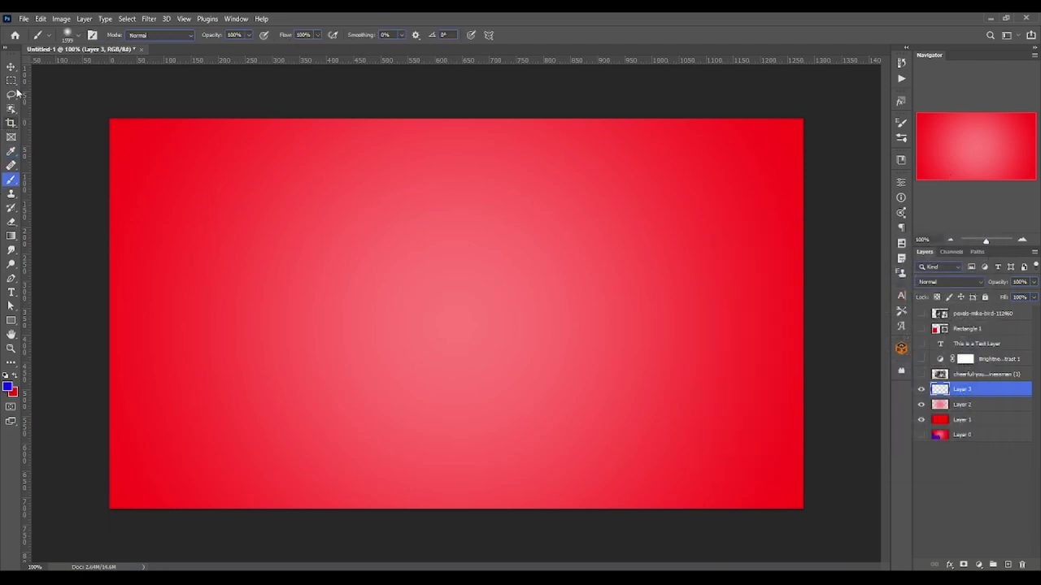
Step: Lasso a curved wave in the lower left, fill it with blue, and deselect
left_click(12, 94)
mouse_move(79, 326)
left_mouse_down()
mouse_move(366, 376)
mouse_move(513, 469)
mouse_move(494, 523)
mouse_move(121, 511)
mouse_move(102, 330)
mouse_move(111, 265)
left_mouse_up()
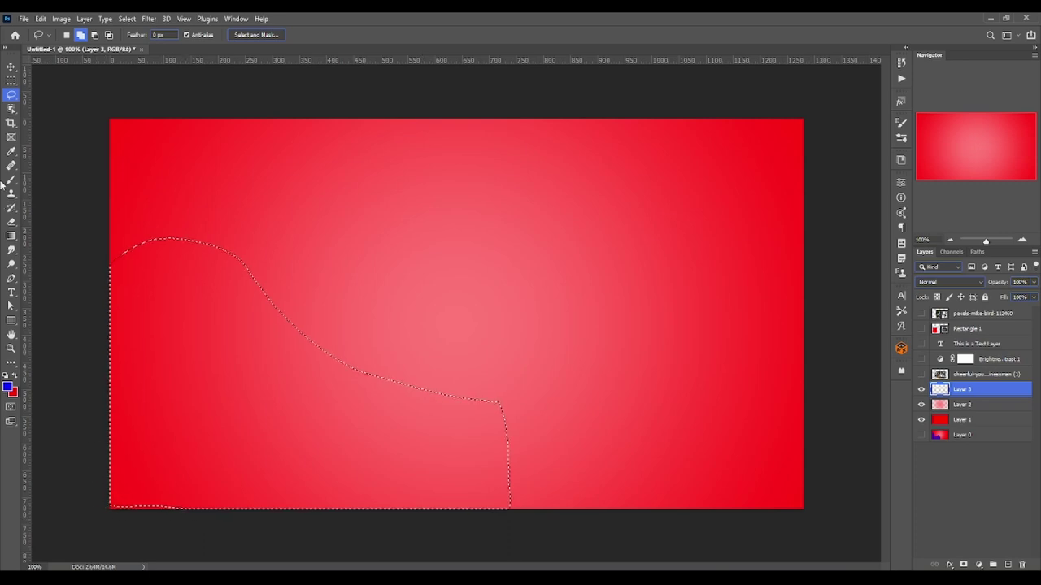
left_click(11, 179)
left_click_drag(137, 309, 390, 407)
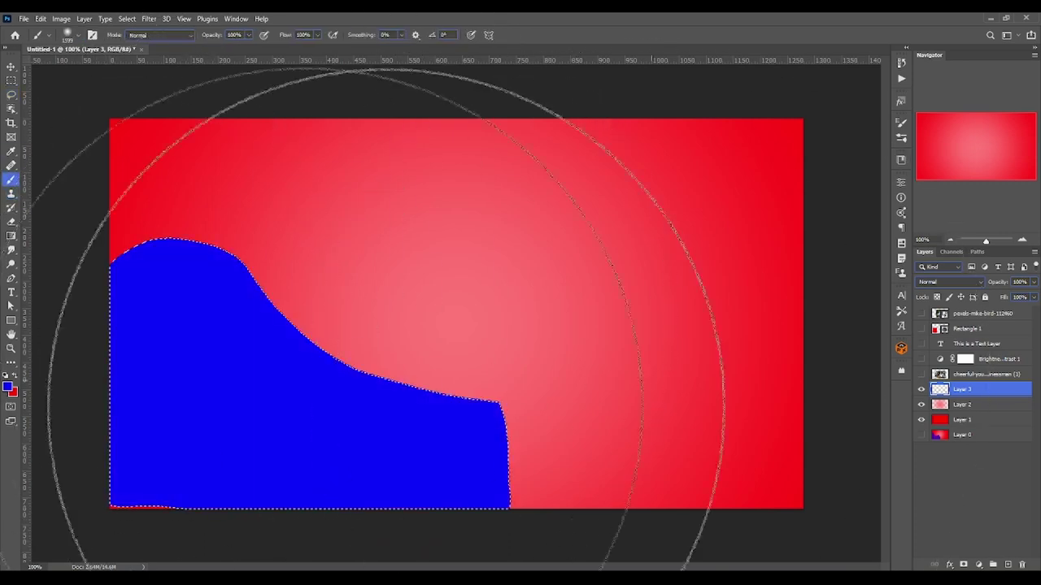
key("ctrl+d")
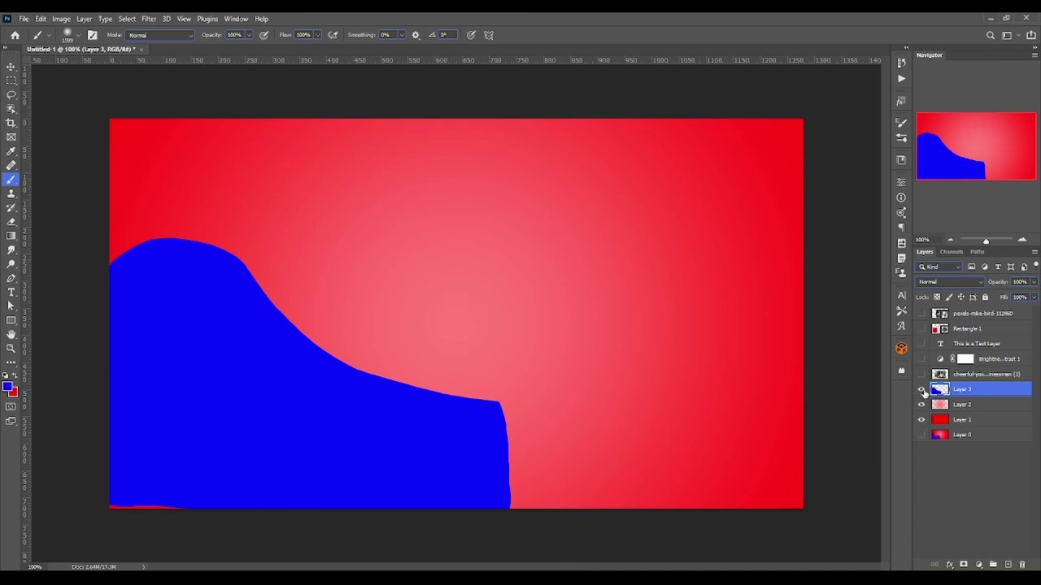
left_click(921, 390)
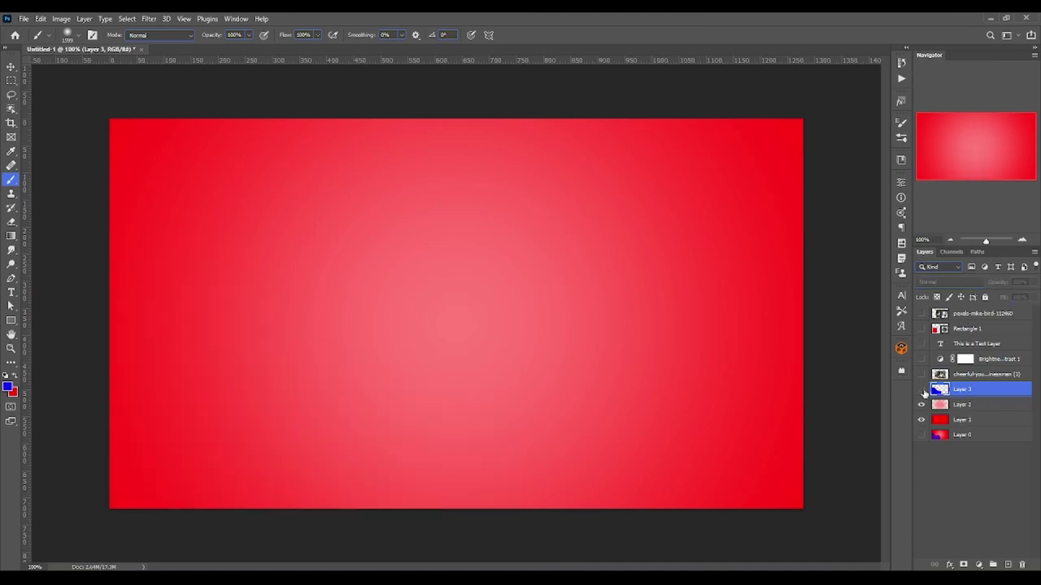
left_click(921, 390)
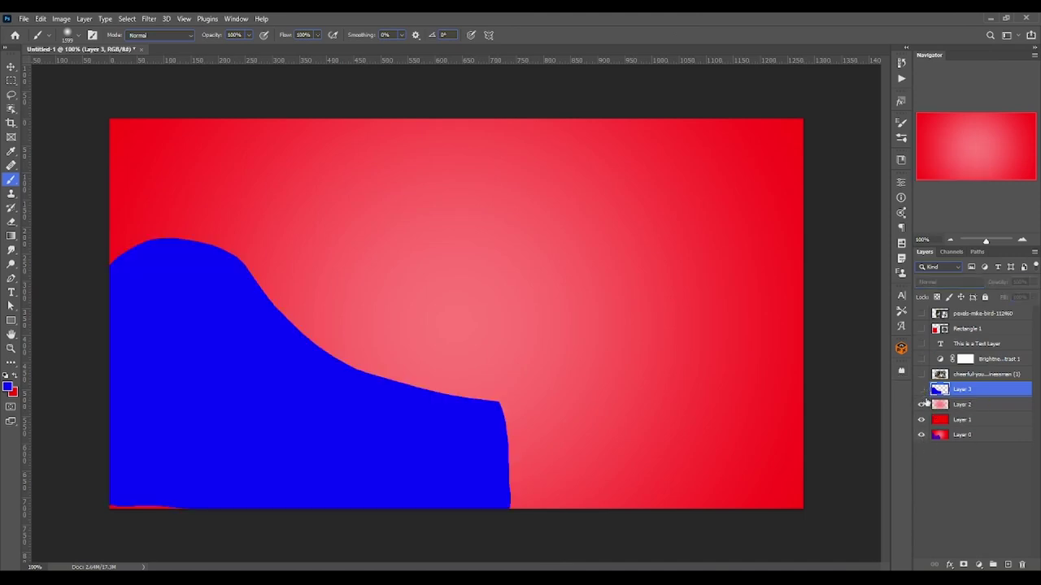
left_click(921, 420)
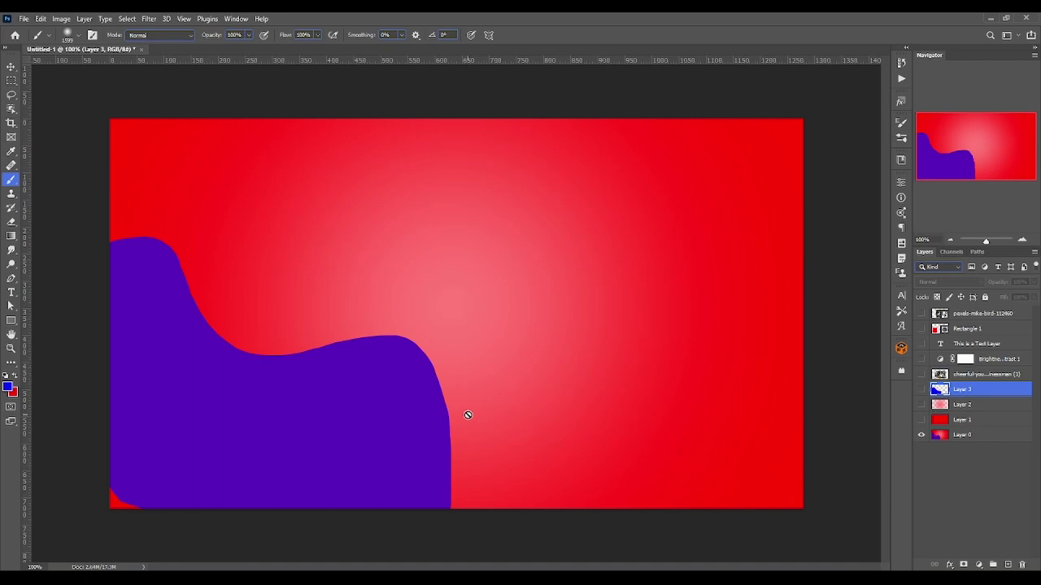
left_click(921, 419)
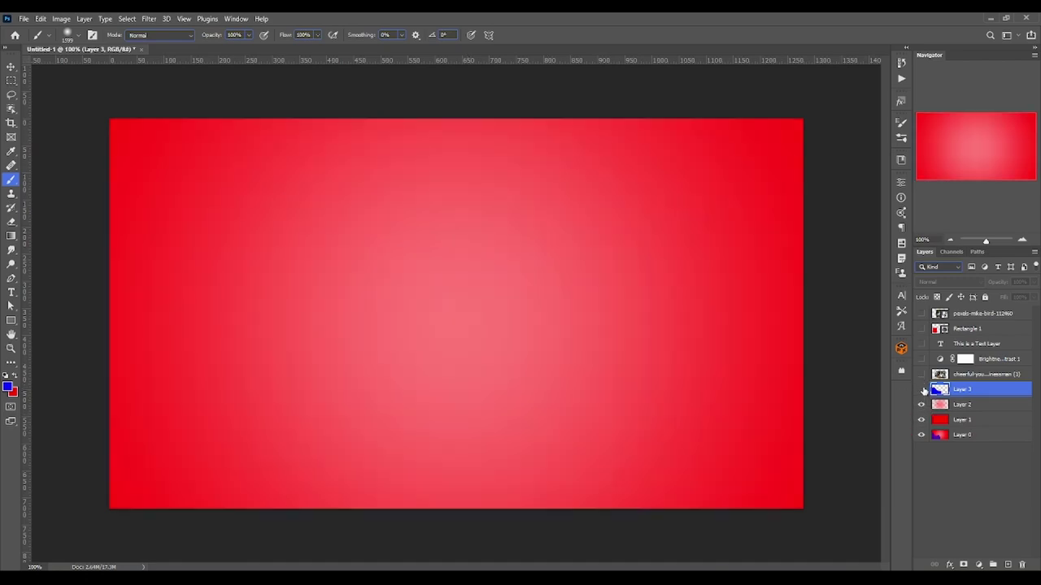
left_click(921, 389)
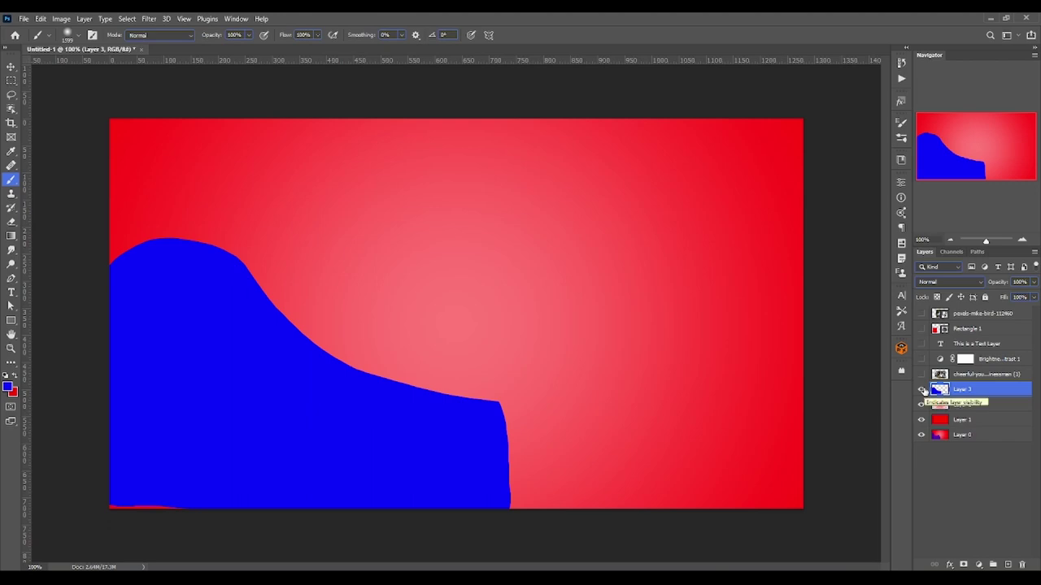